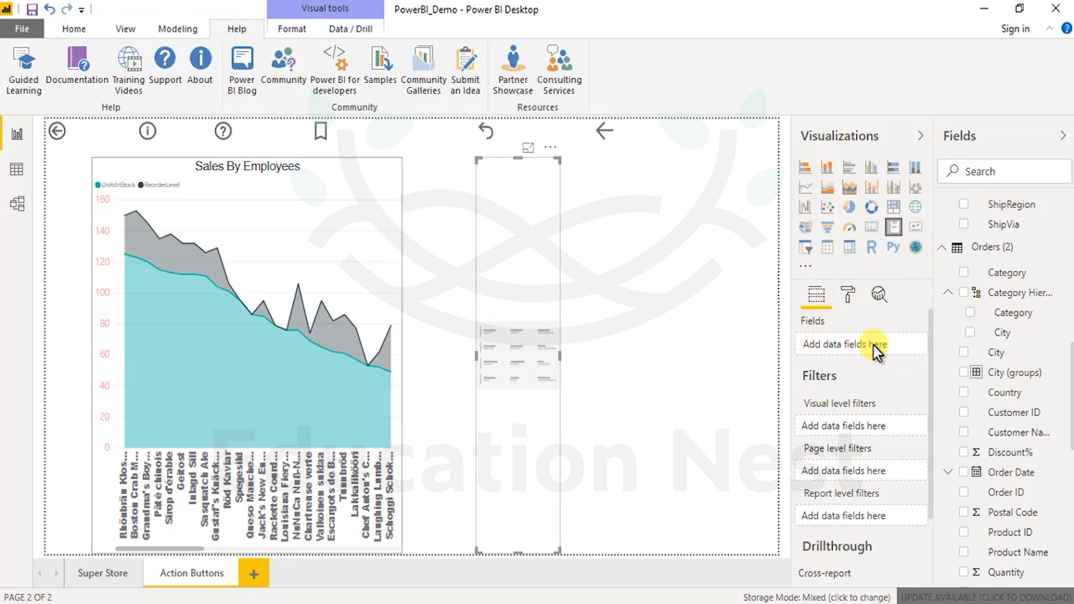
# Step: Change the empty visual to a card showing the distinct count of City from the Orders (2) table
pyautogui.click(872, 227)
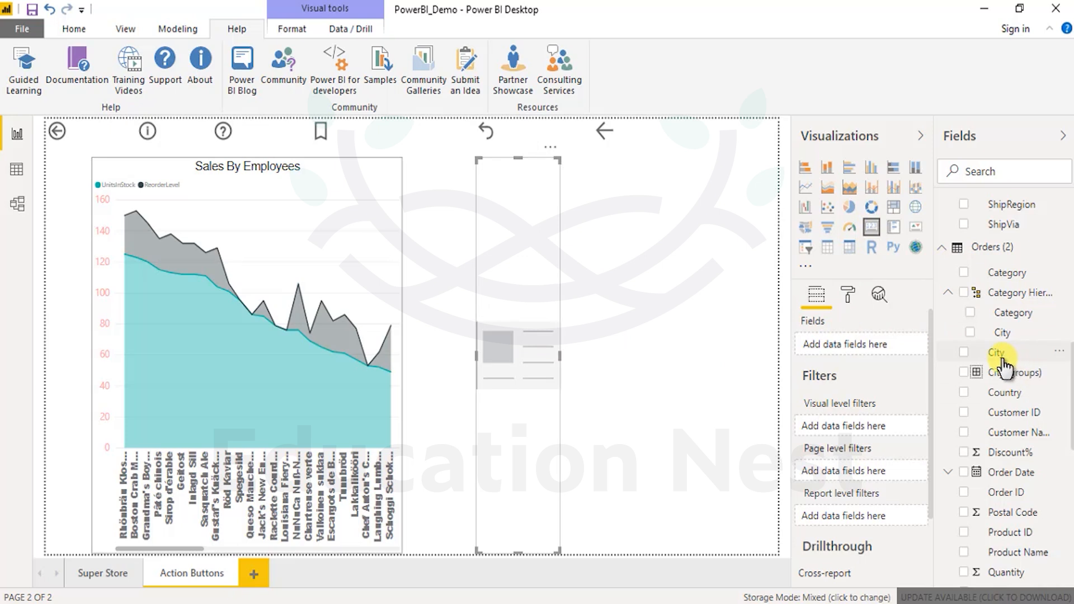
pyautogui.moveTo(999, 354); pyautogui.dragTo(855, 348)
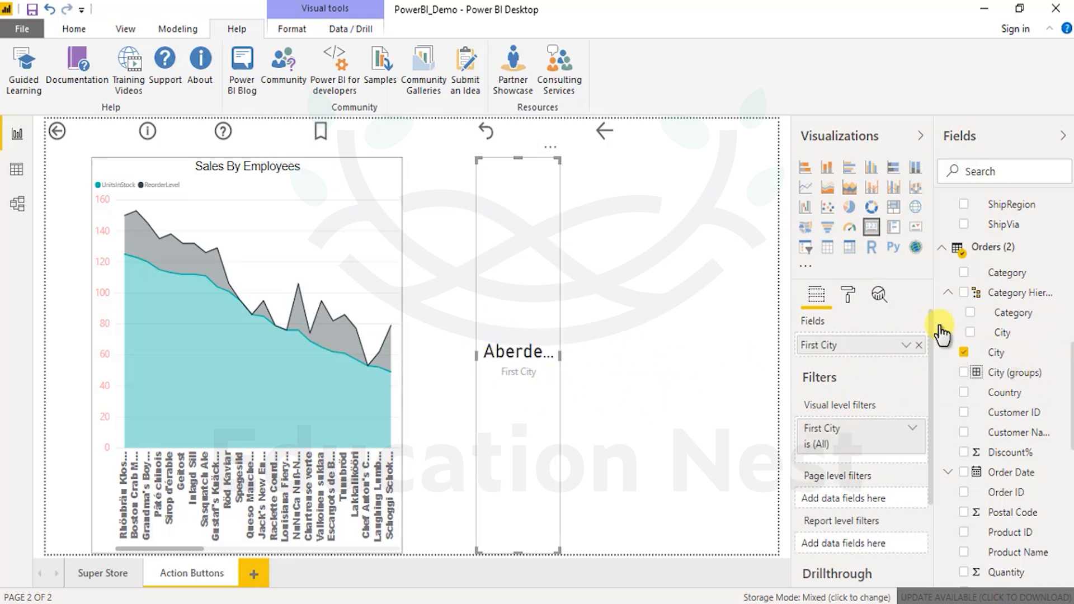
pyautogui.click(905, 348)
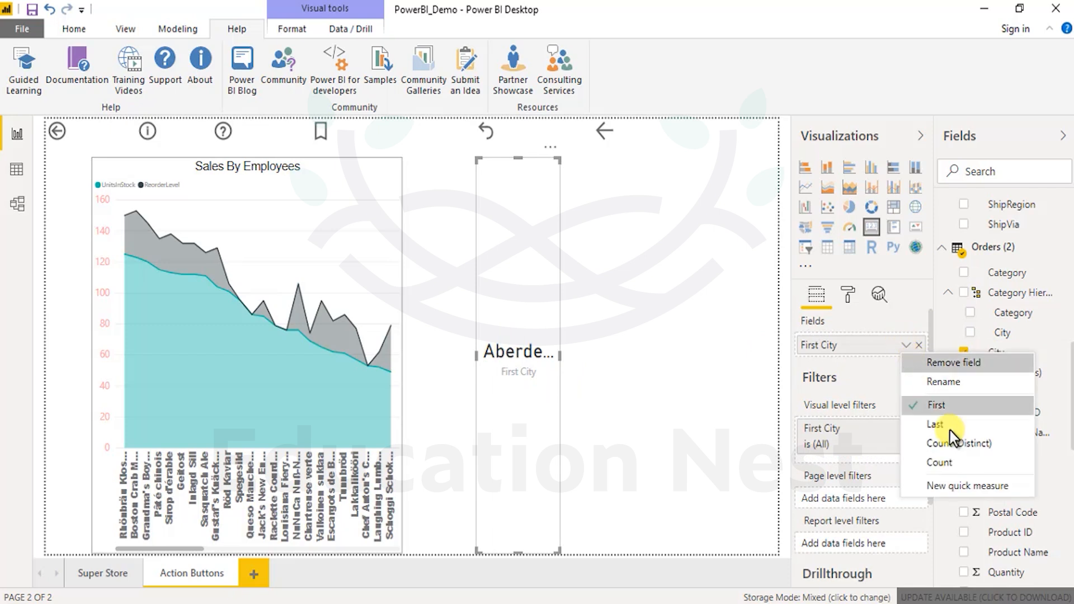
pyautogui.click(951, 464)
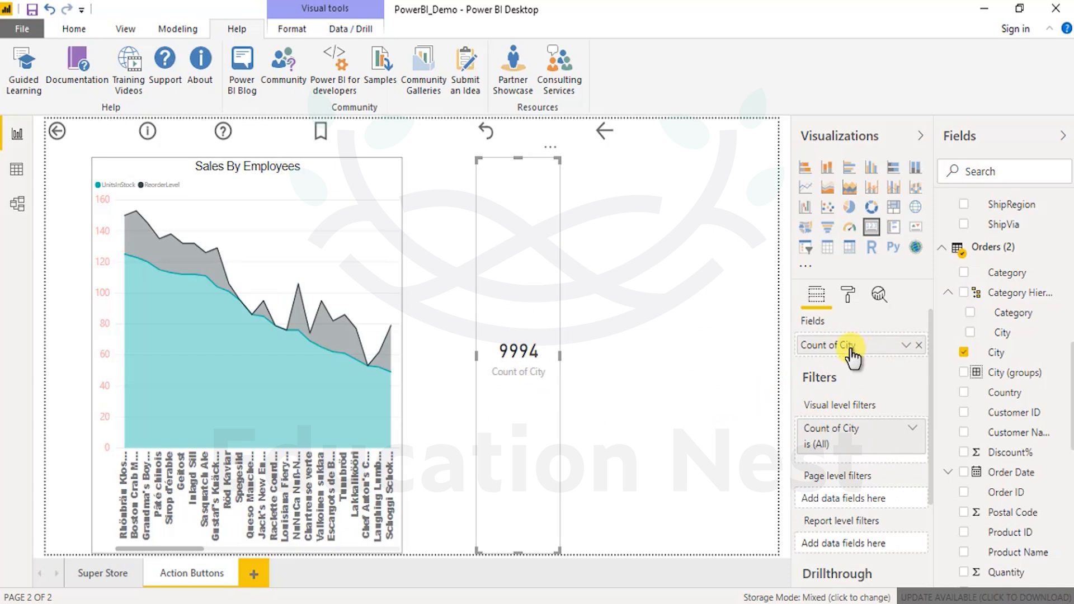
pyautogui.click(908, 358)
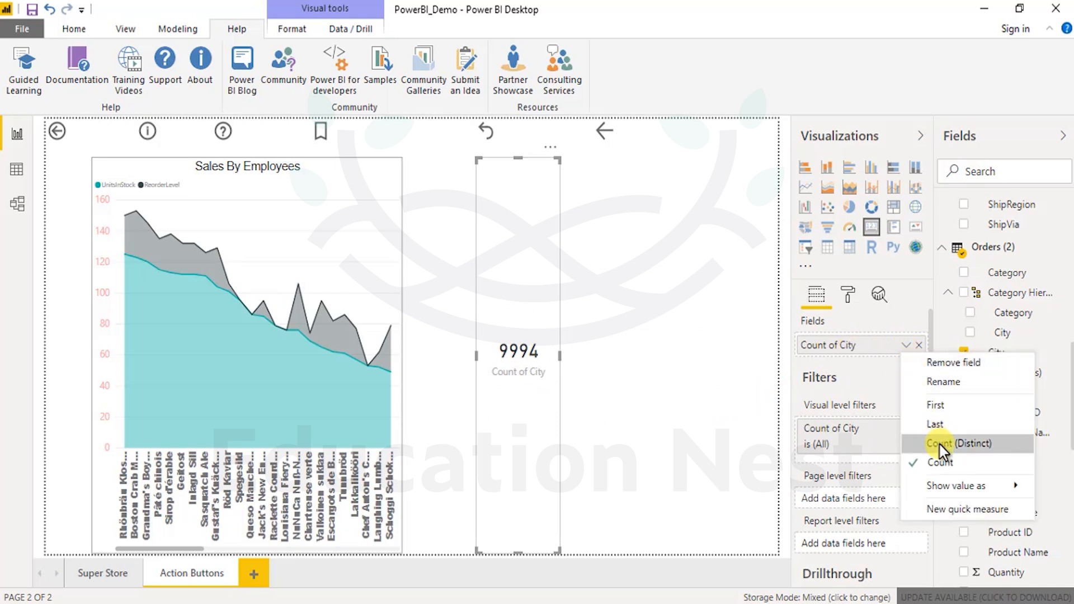
pyautogui.click(959, 452)
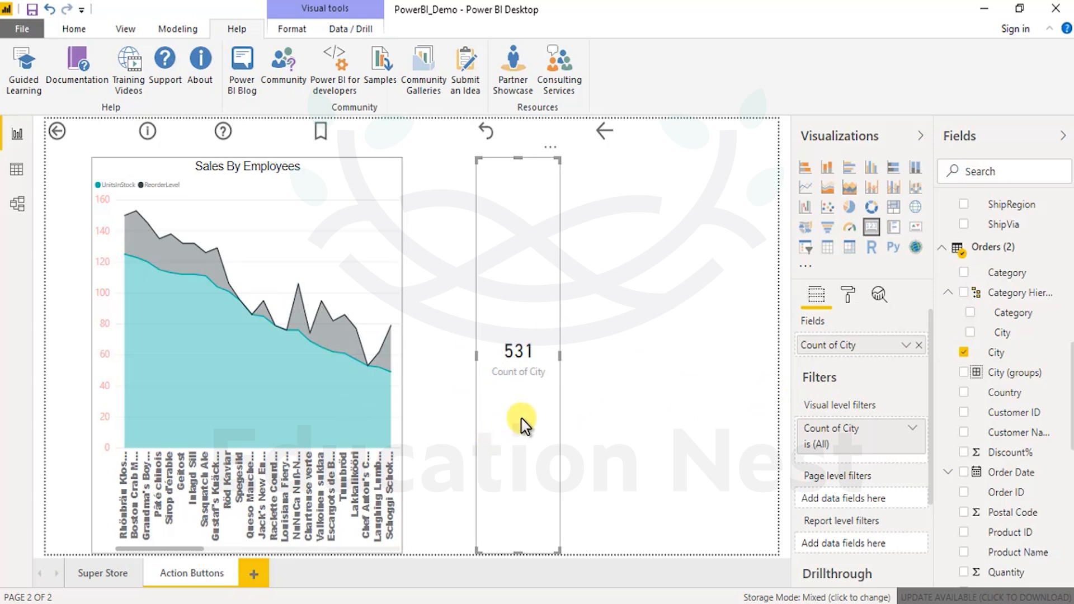
# Step: Change the card to a multi-row card and add City a second time, summarized as Count
pyautogui.click(892, 229)
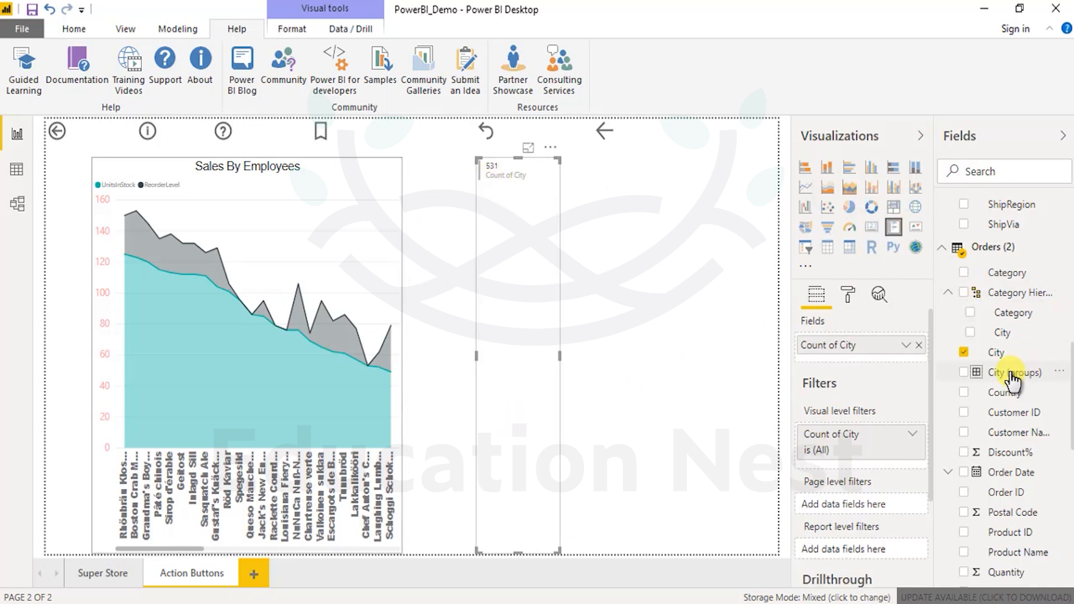
pyautogui.moveTo(918, 356); pyautogui.dragTo(870, 362)
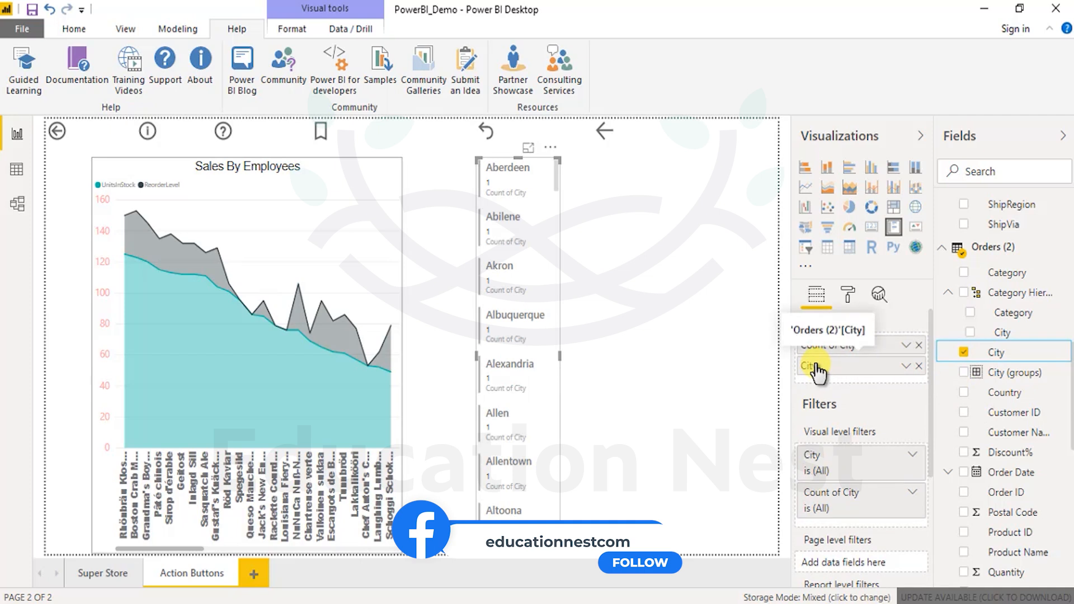
pyautogui.click(907, 367)
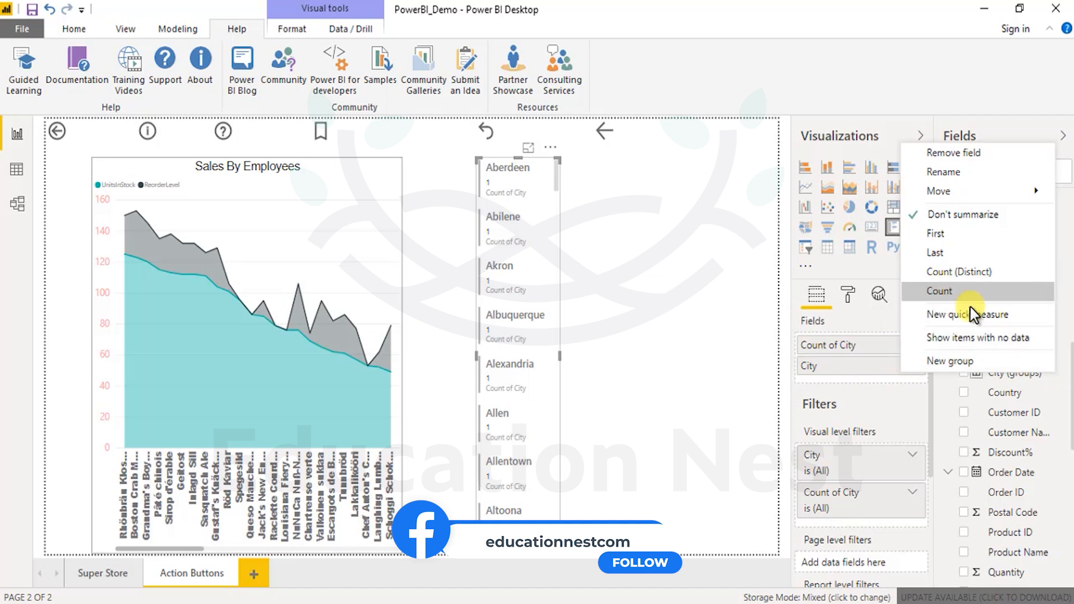
pyautogui.click(929, 292)
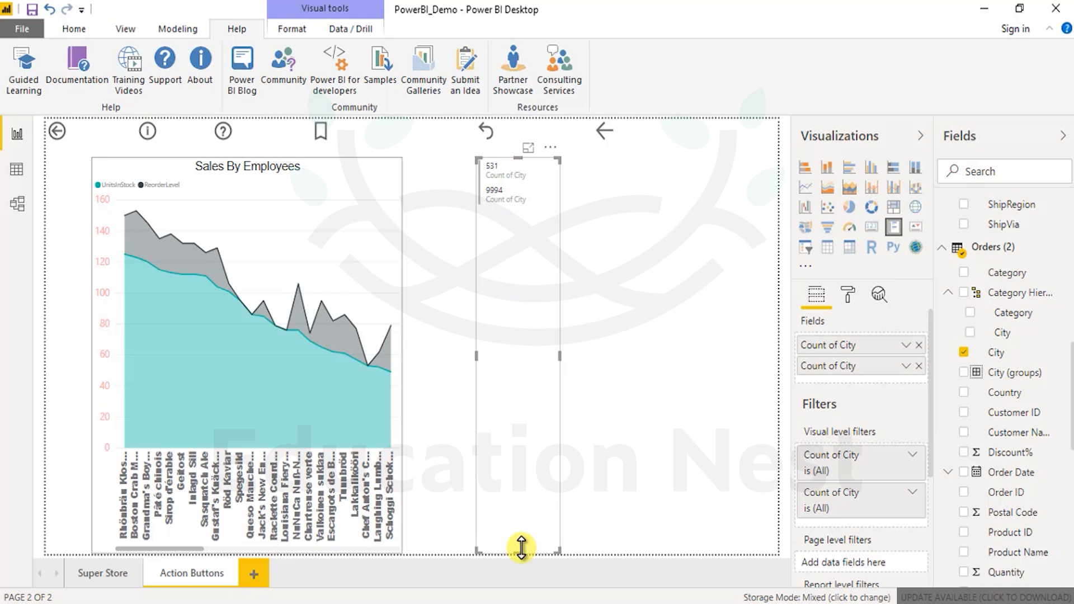
# Step: Shrink the multi-row card to fit its two values and place it near the report page's upper-right corner
pyautogui.moveTo(536, 344); pyautogui.dragTo(531, 215)
pyautogui.moveTo(514, 171)
pyautogui.mouseDown()
pyautogui.moveTo(545, 230)
pyautogui.moveTo(684, 207)
pyautogui.mouseUp()
# Step: Examine the multi-row card's formatting options, including the data label and card settings
pyautogui.click(848, 294)
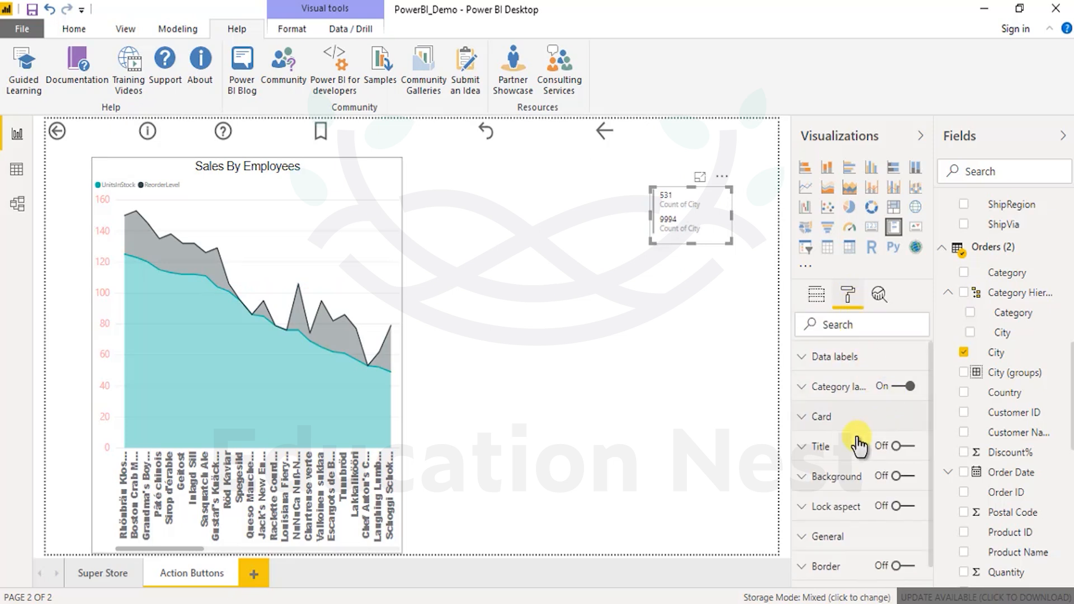
pyautogui.click(813, 362)
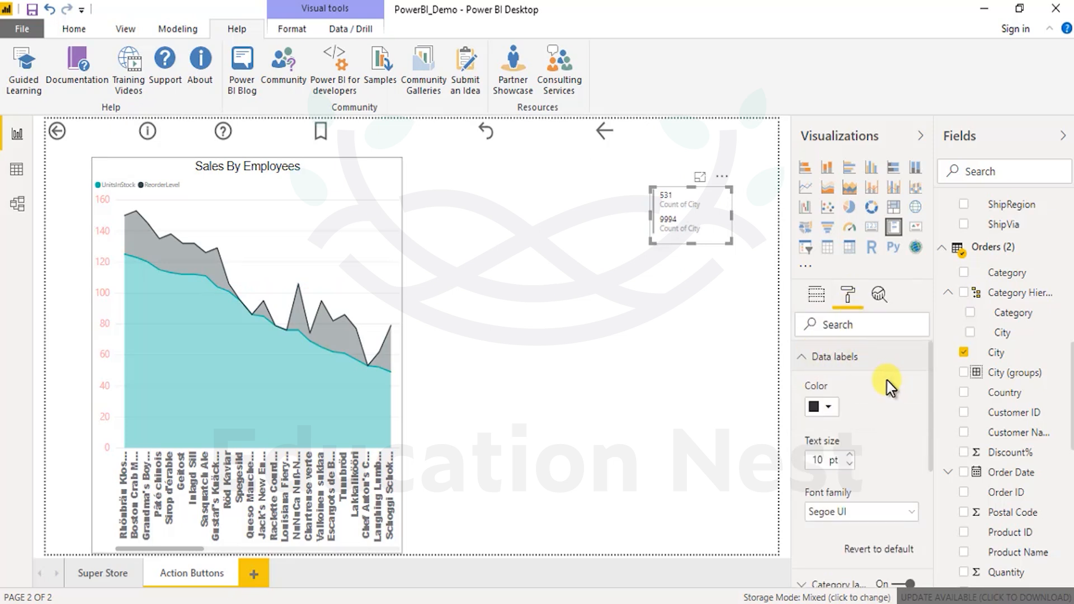
pyautogui.click(827, 411)
pyautogui.click(911, 413)
pyautogui.scroll(-3, 894, 445)
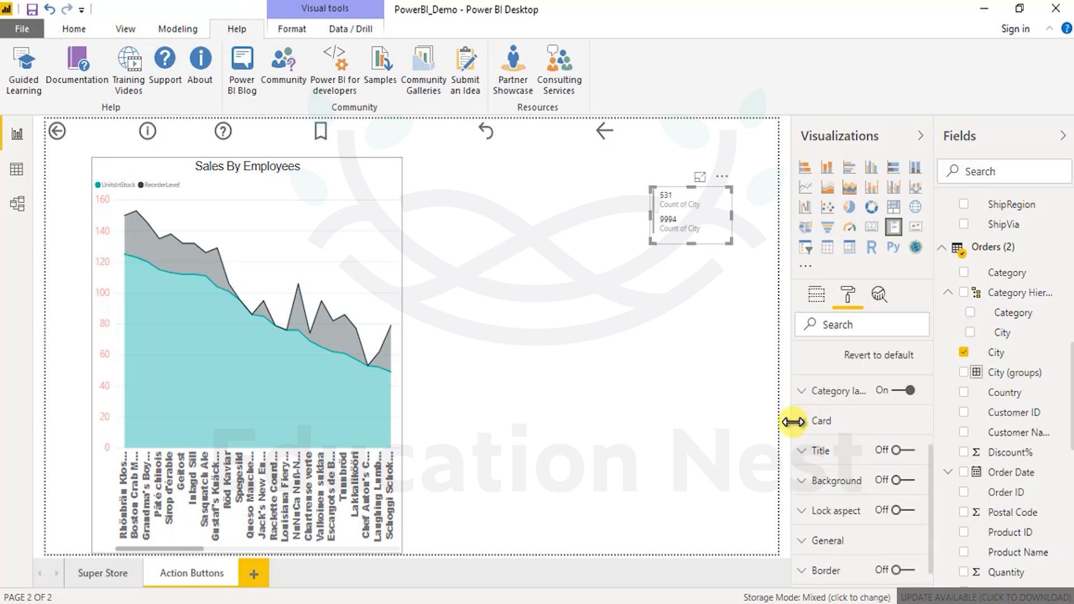
pyautogui.click(880, 429)
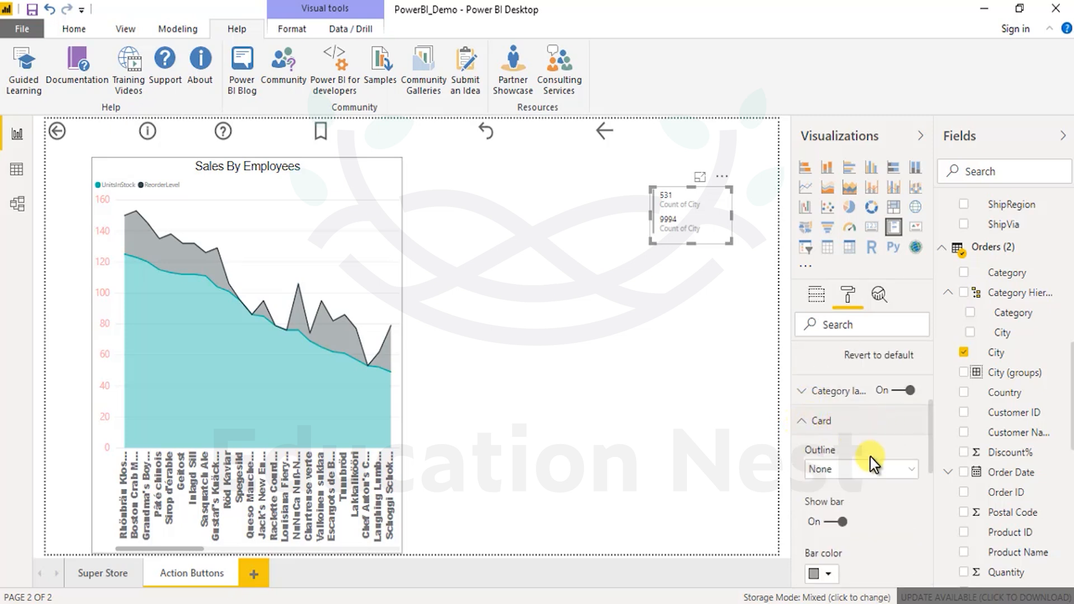
pyautogui.scroll(-4, 872, 461)
pyautogui.scroll(-3, 874, 464)
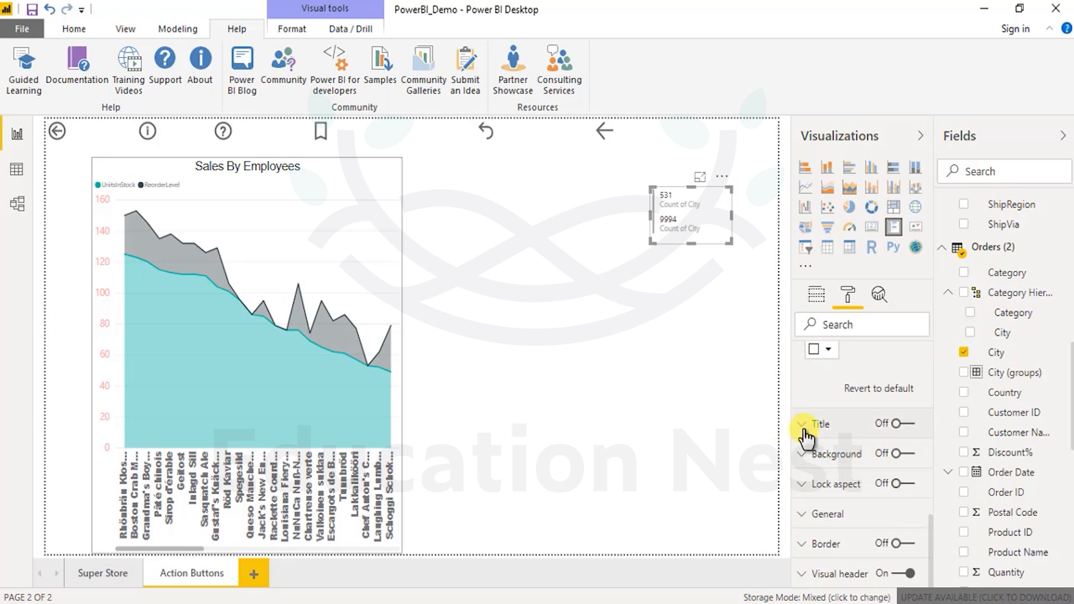
pyautogui.scroll(10, 875, 480)
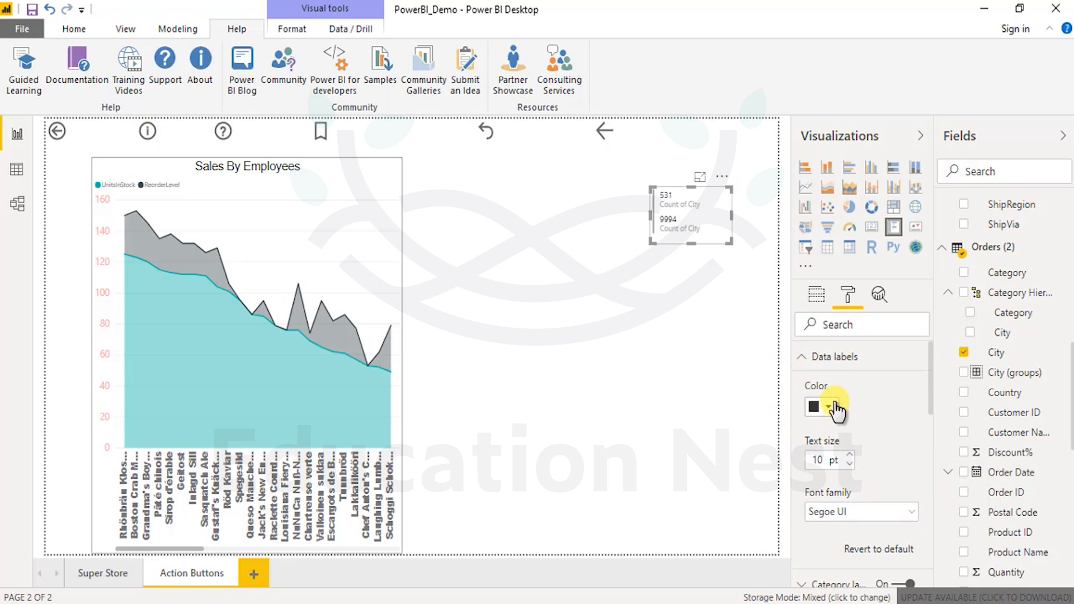
# Step: Turn off the category labels on the multi-row card
pyautogui.click(902, 360)
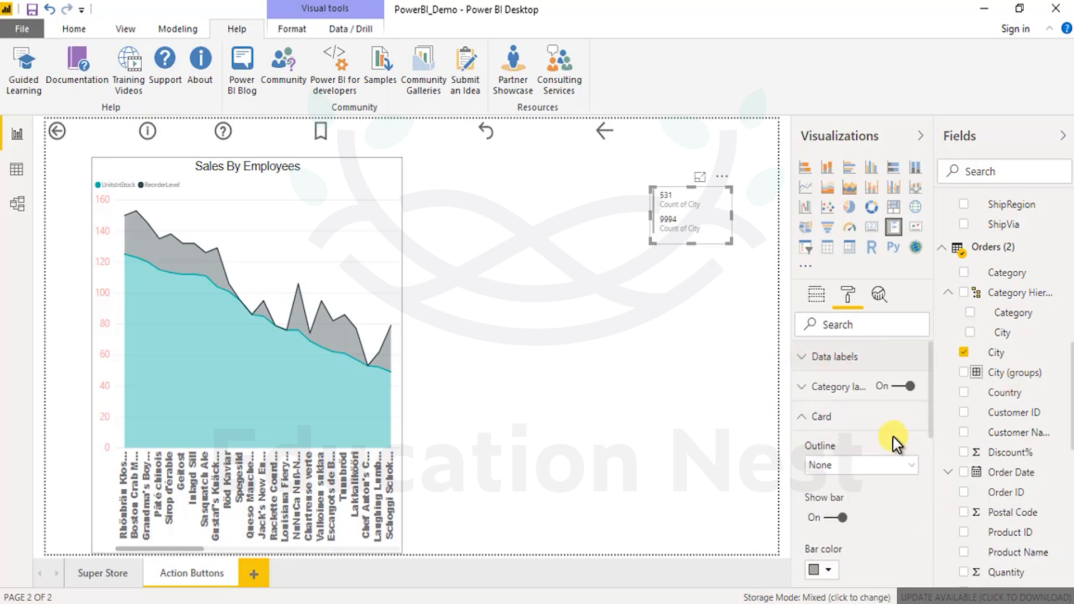
pyautogui.click(912, 387)
pyautogui.click(900, 387)
pyautogui.click(909, 388)
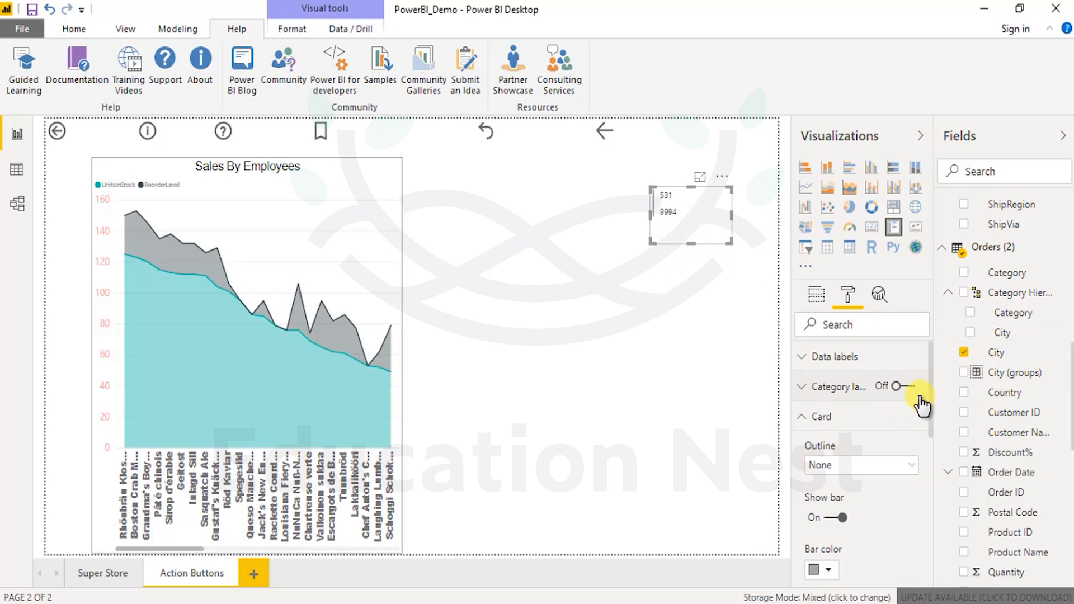
# Step: Turn on the multi-row card's title and set its text to "Covered Vs Total"
pyautogui.click(808, 362)
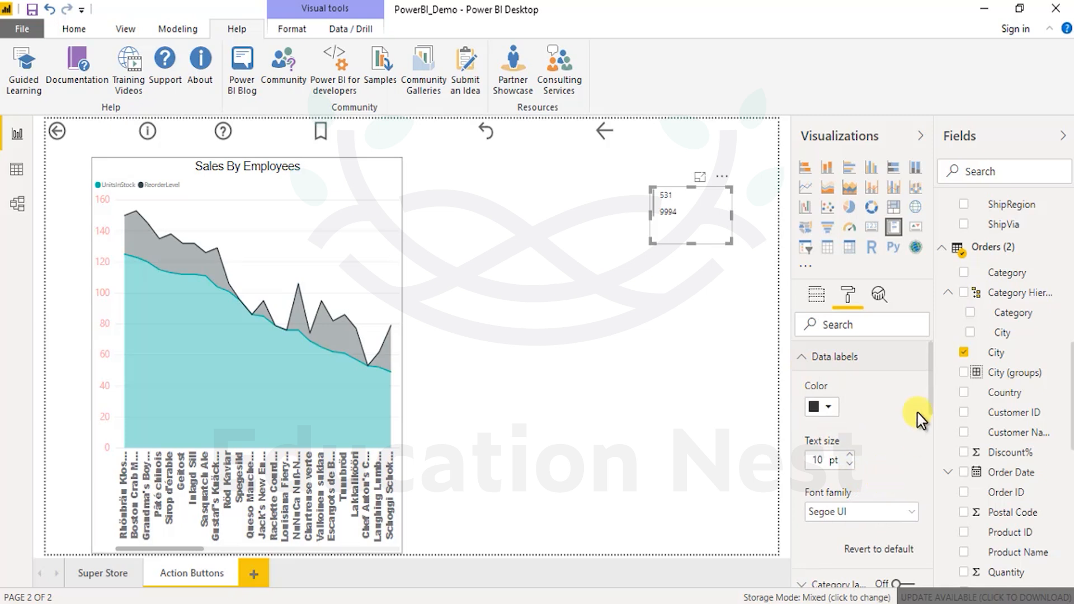
pyautogui.scroll(-5, 861, 447)
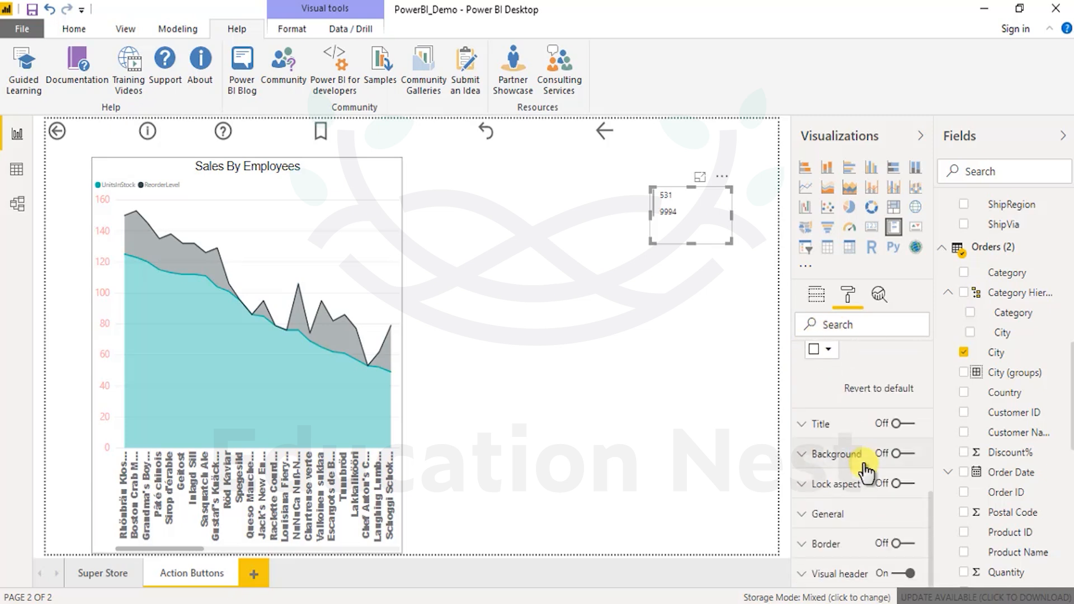
pyautogui.click(814, 429)
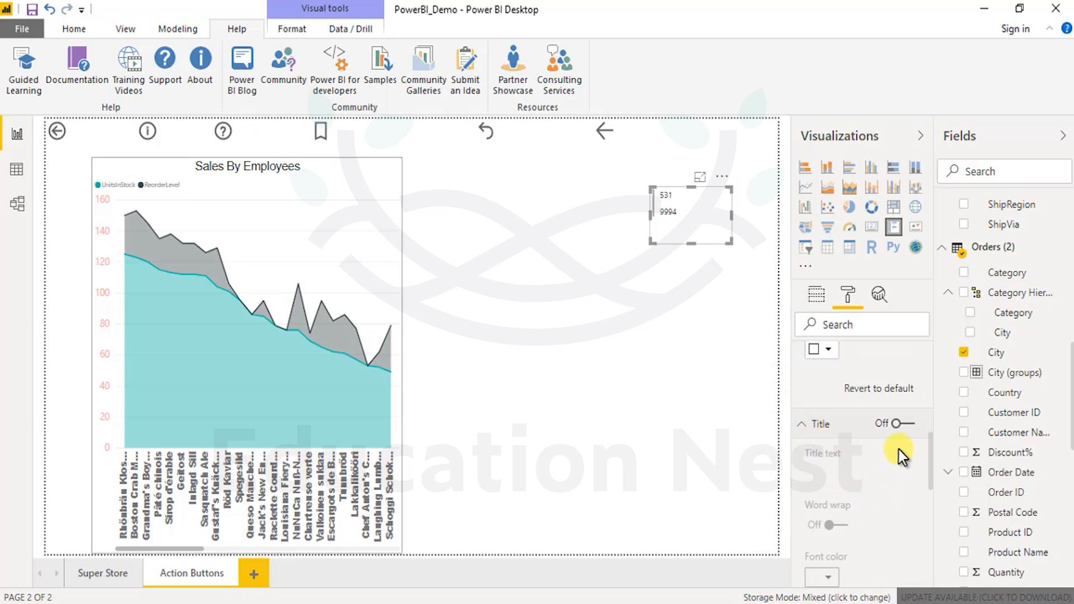
pyautogui.click(906, 423)
pyautogui.click(839, 475)
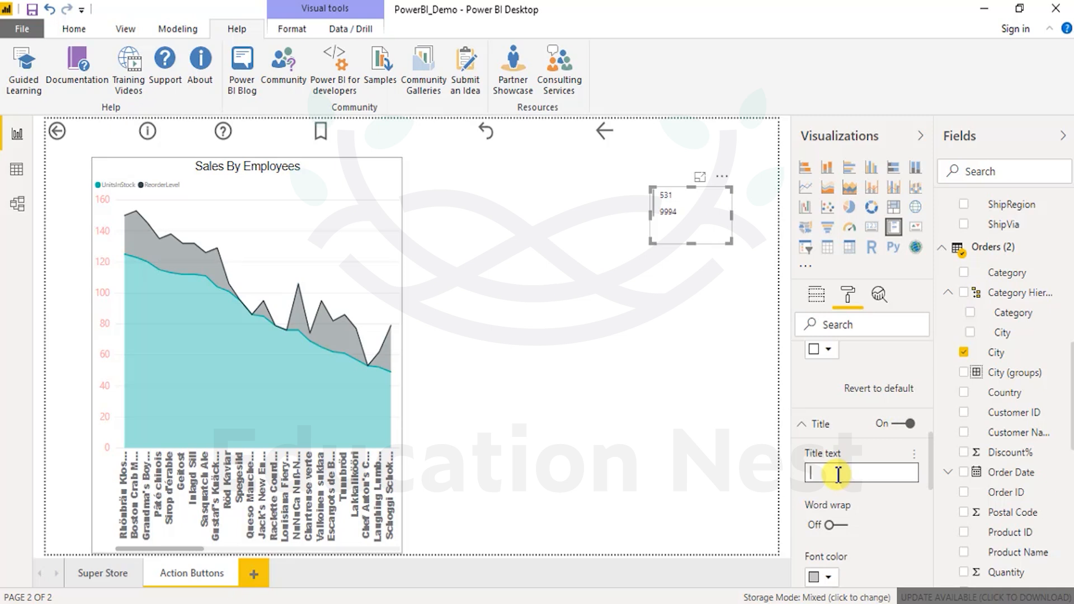
pyautogui.write('Covered Vs Total')
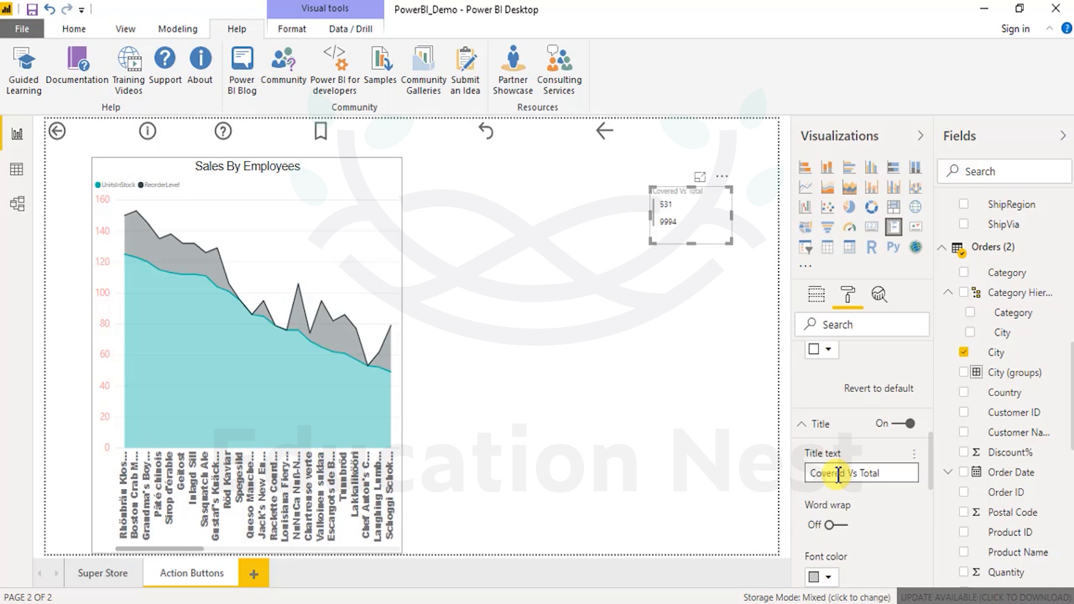
pyautogui.click(702, 492)
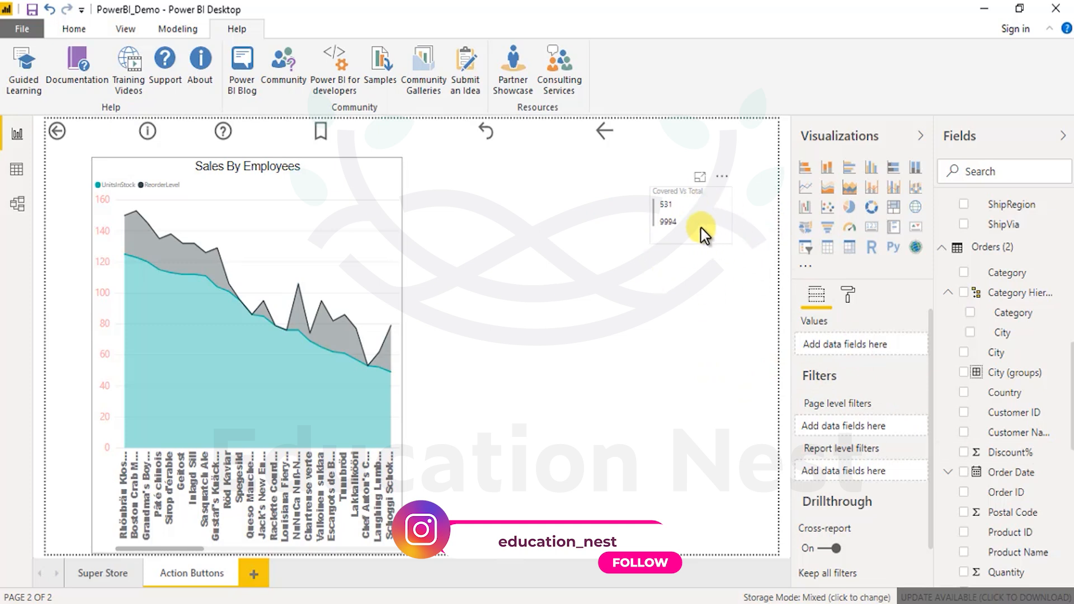
# Step: Create a new measure named "% Coverage" in the Orders (2) table
pyautogui.rightClick(1014, 294)
pyautogui.click(1008, 249)
pyautogui.rightClick(1019, 251)
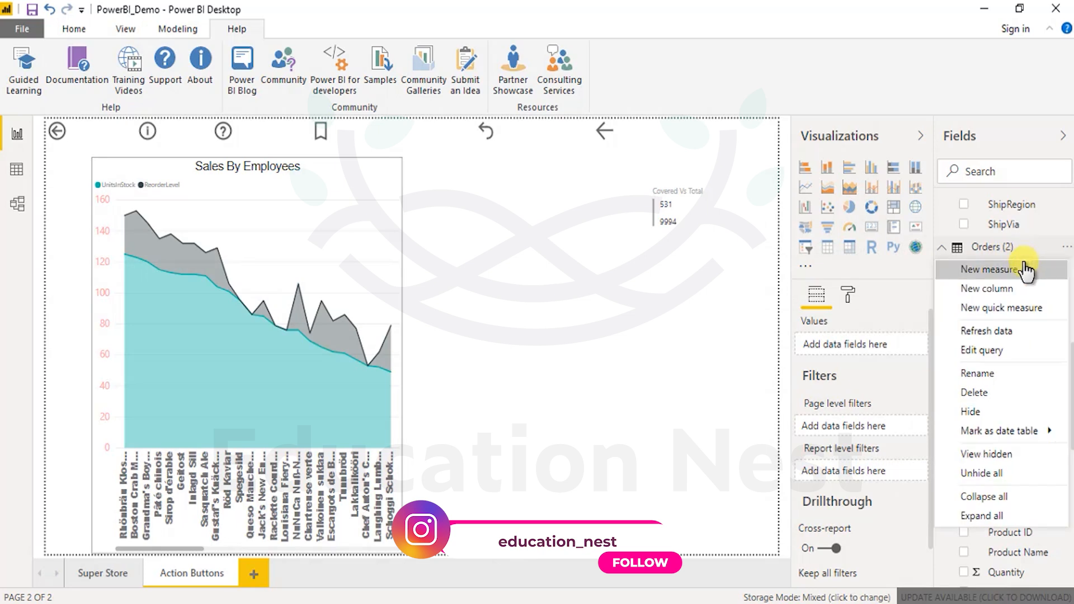
pyautogui.click(1018, 272)
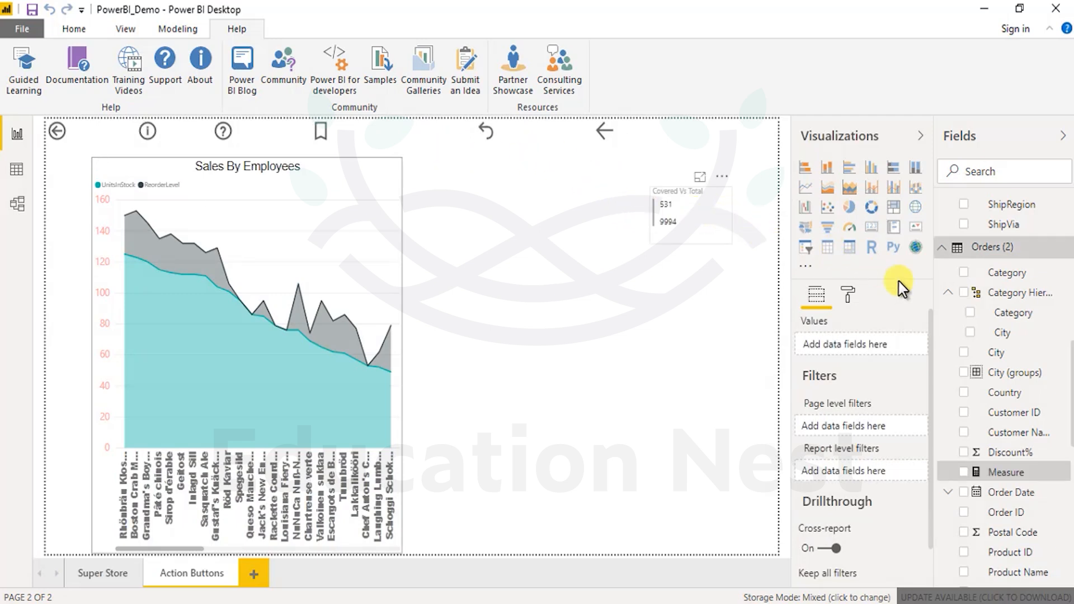
pyautogui.click(122, 130)
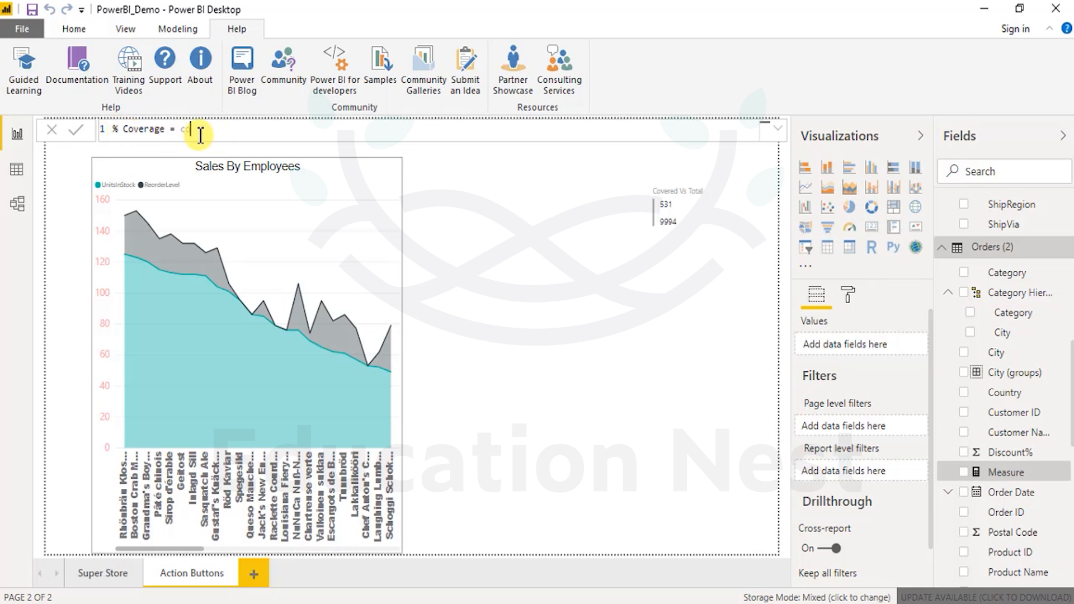
pyautogui.write('u')
pyautogui.press('BackSpace')
pyautogui.press('BackSpace')
pyautogui.press('BackSpace')
pyautogui.press('BackSpace')
pyautogui.press('BackSpace')
pyautogui.write('ci')
pyautogui.press('BackSpace')
pyautogui.press('BackSpace')
pyautogui.write('Ord')
pyautogui.press('BackSpace')
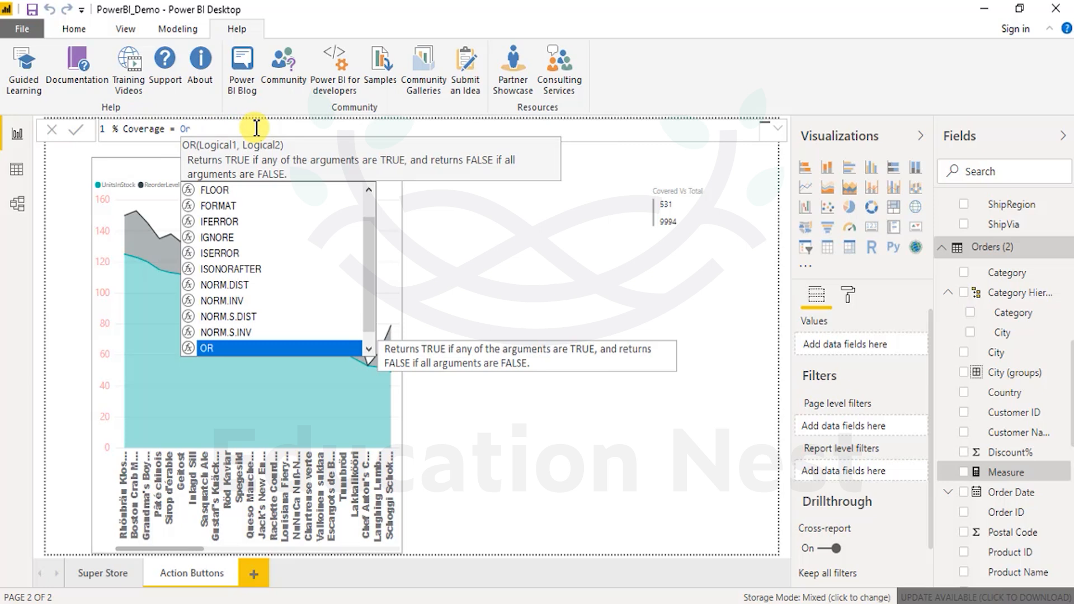
pyautogui.write('ders')
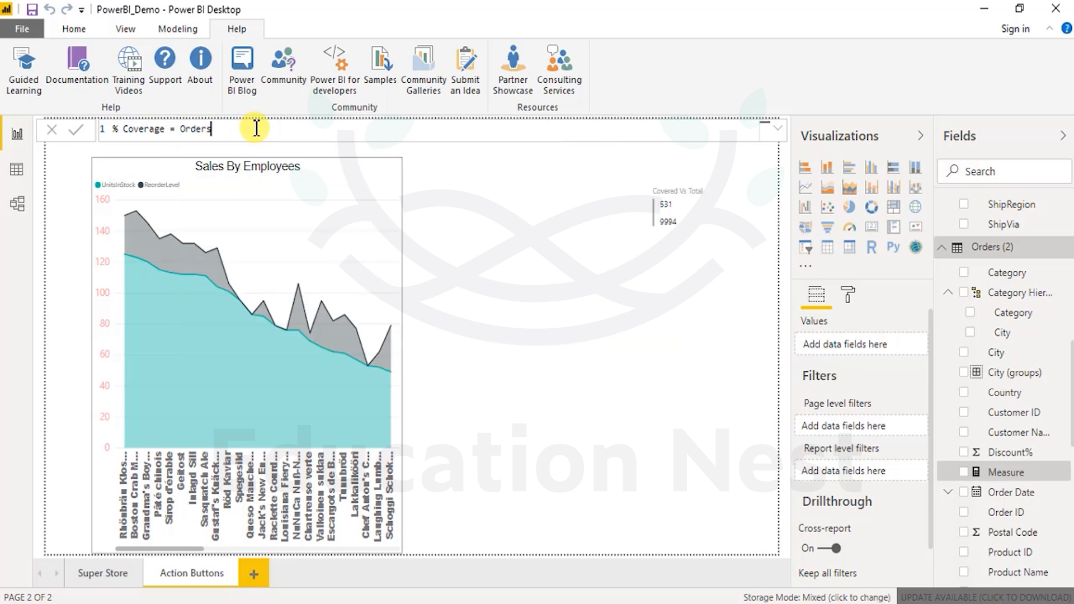
pyautogui.press('BackSpace')
pyautogui.press('BackSpace')
# Step: Start the % Coverage formula with the sum of the City column from Orders (2) as the numerator
pyautogui.write('um')
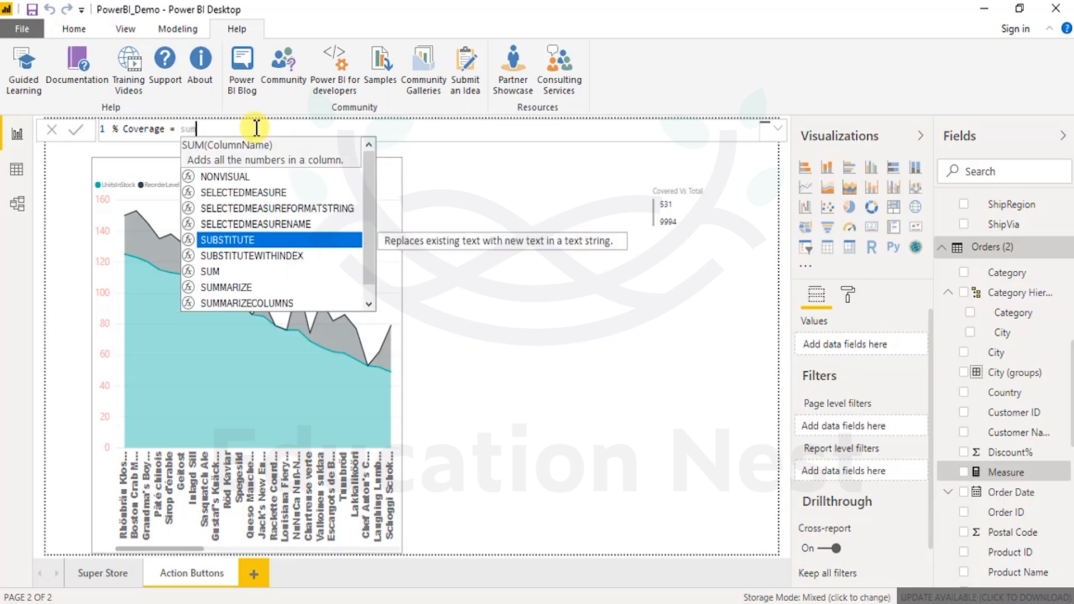
pyautogui.write('(')
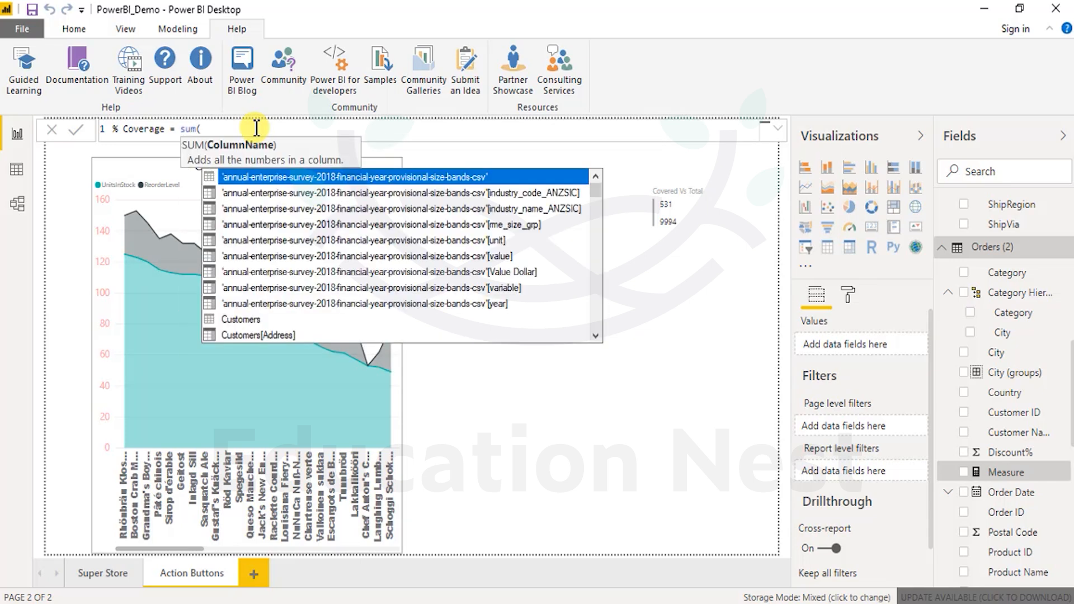
pyautogui.write('city')
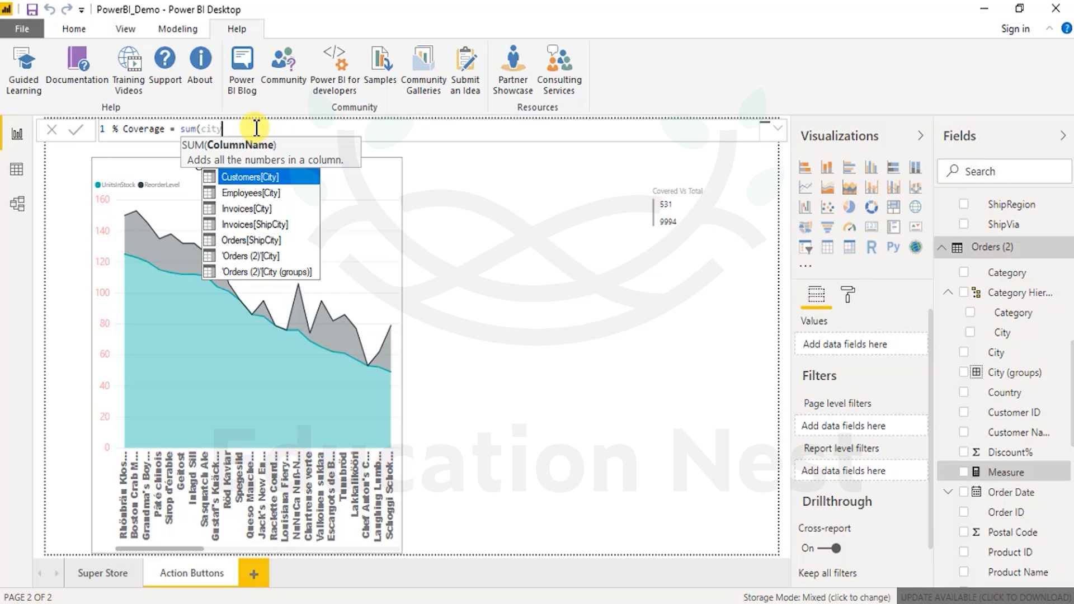
pyautogui.press('Down')
pyautogui.press('Down')
pyautogui.press('Down')
pyautogui.press('Down')
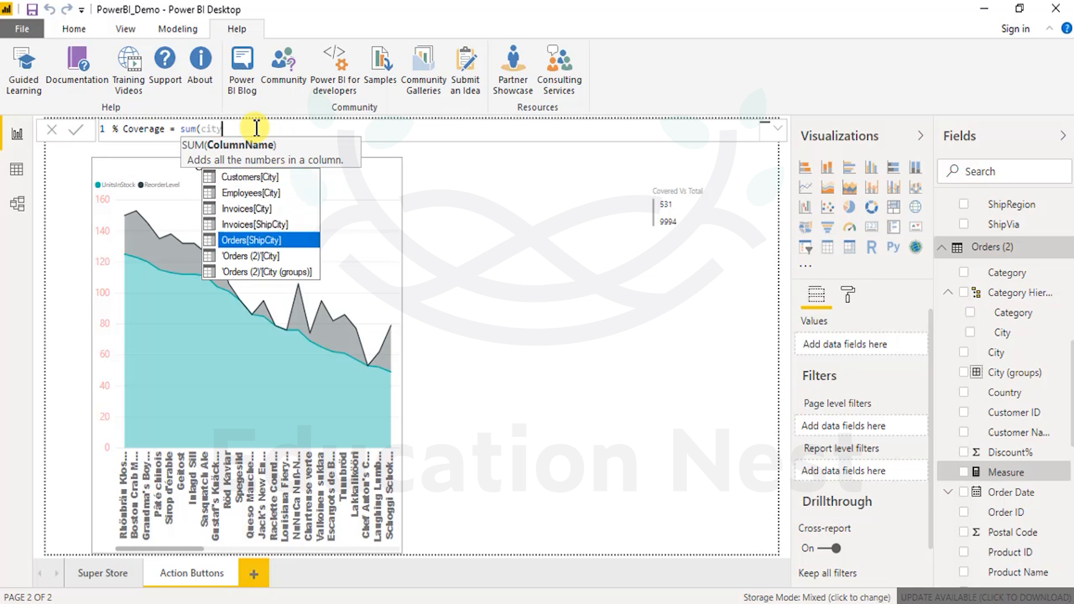
pyautogui.press('Down')
pyautogui.press('Tab')
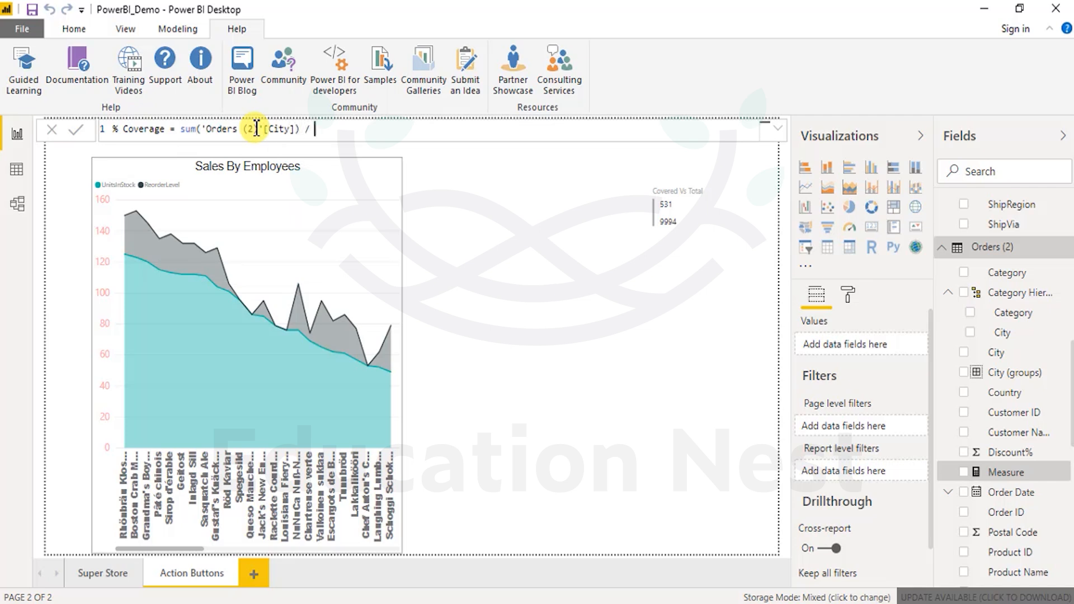
# Step: Divide the numerator by SUM(Employees[City]) and commit the % Coverage measure
pyautogui.write(') / sum')
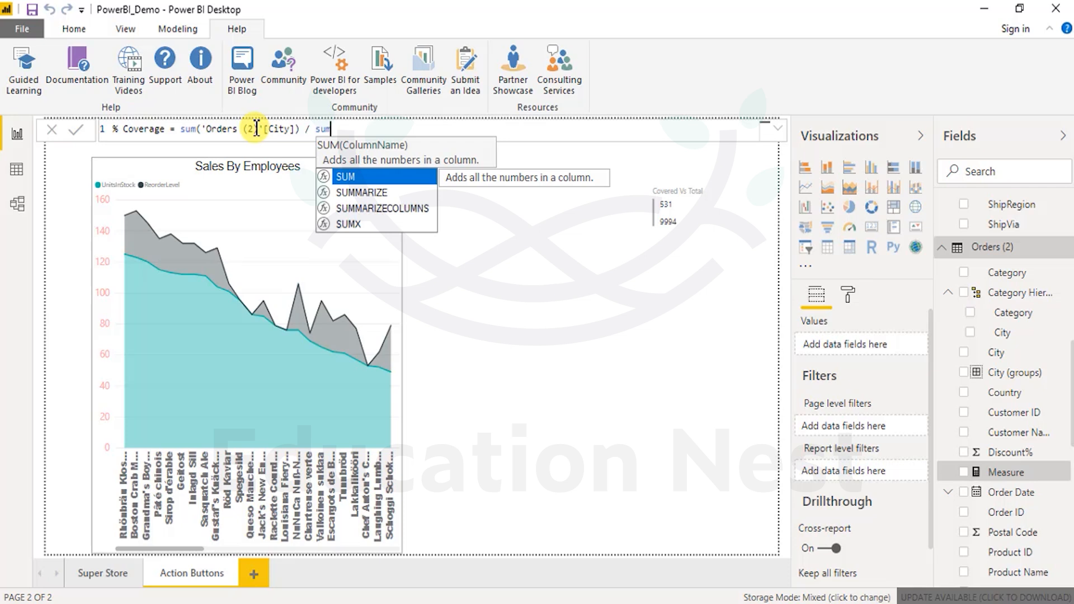
pyautogui.press('Down')
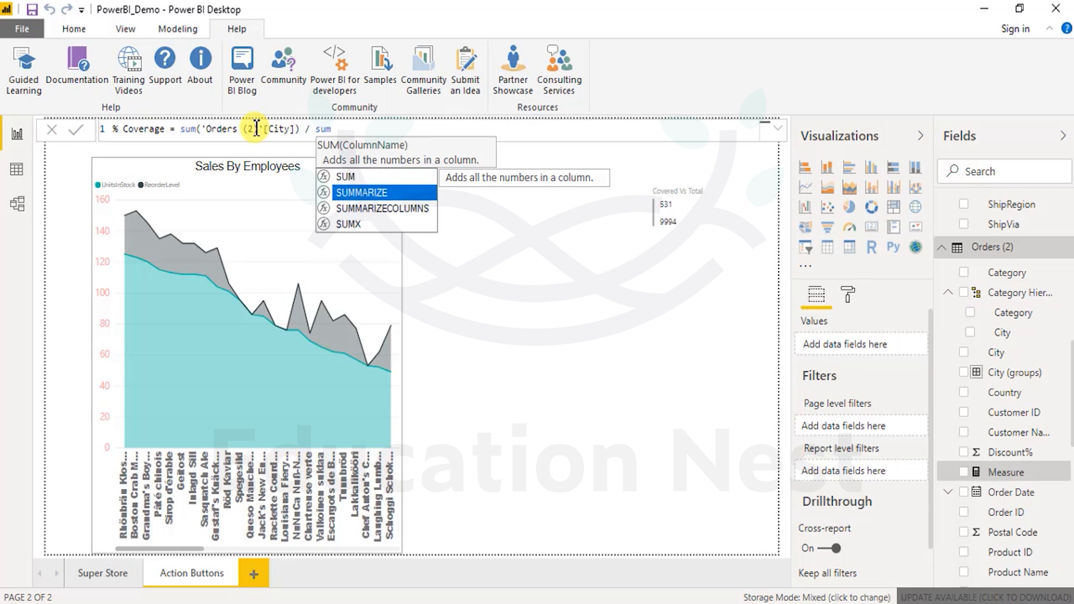
pyautogui.press('Down')
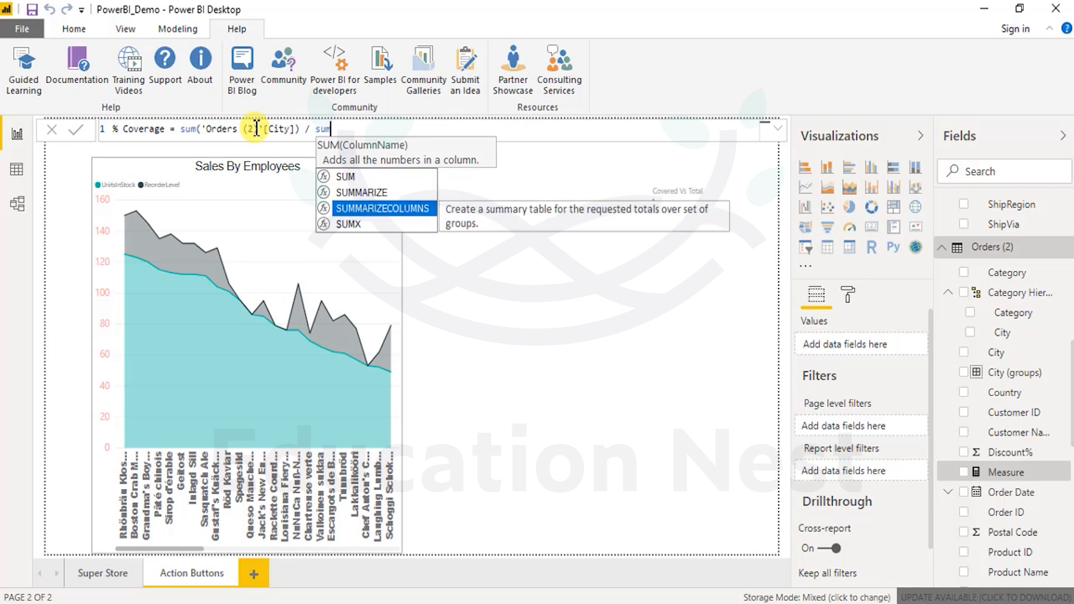
pyautogui.press('Down')
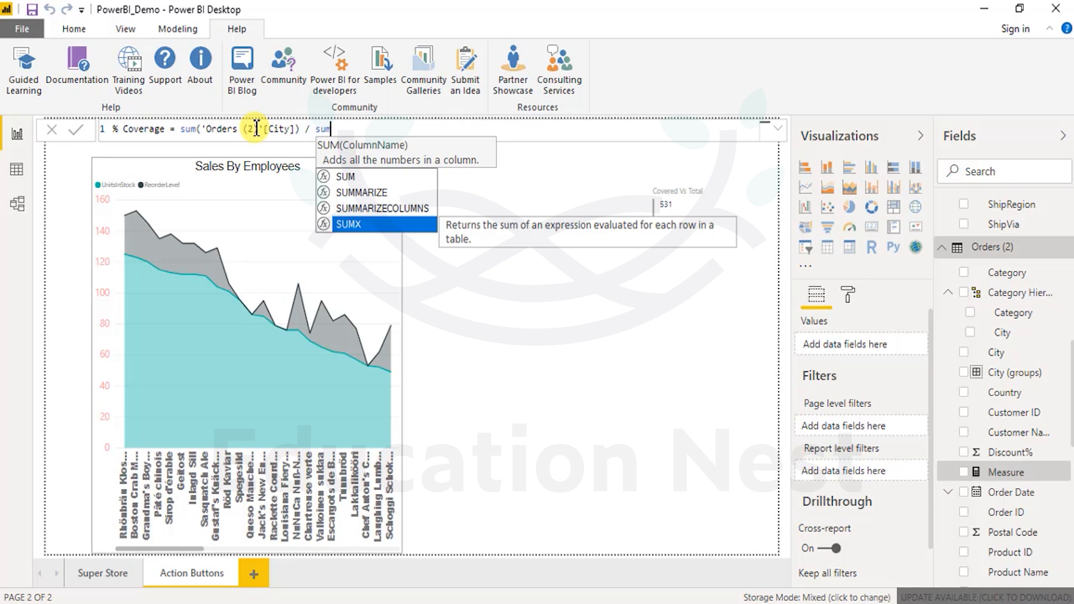
pyautogui.press('Up')
pyautogui.press('Up')
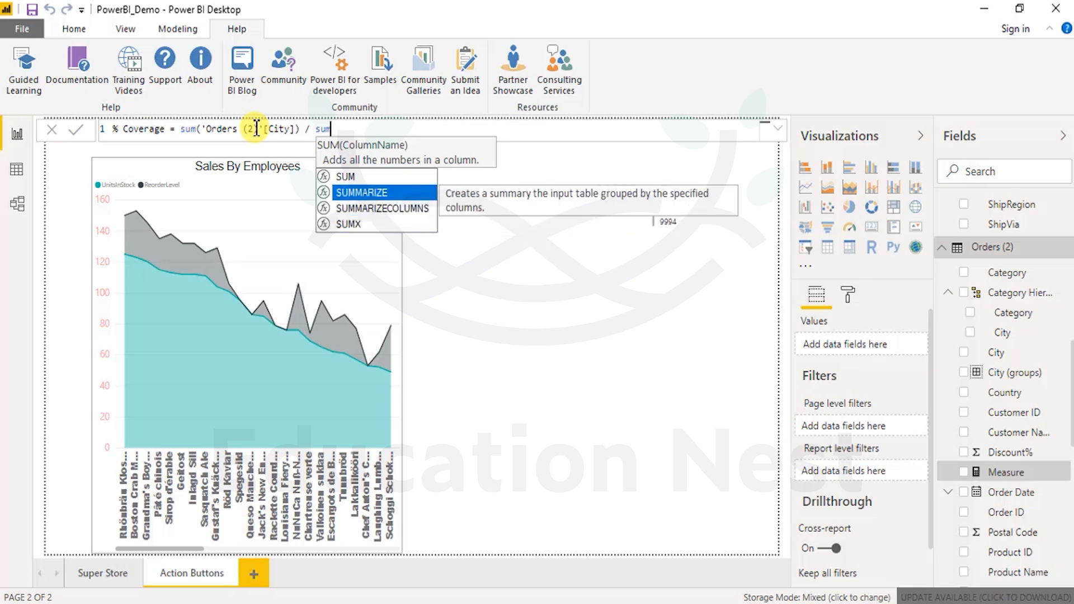
pyautogui.press('Up')
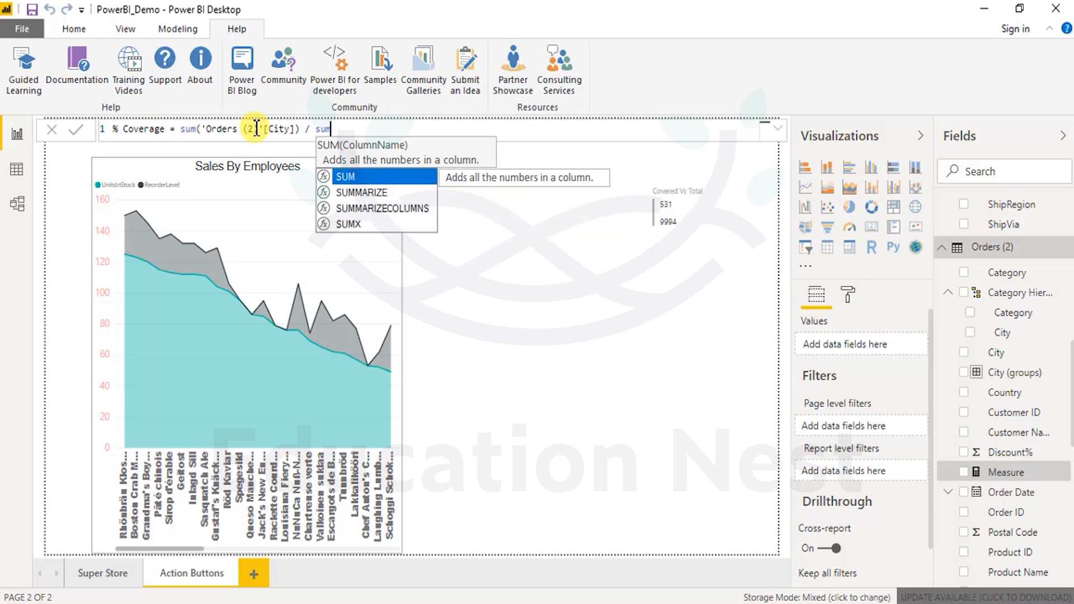
pyautogui.press('Tab')
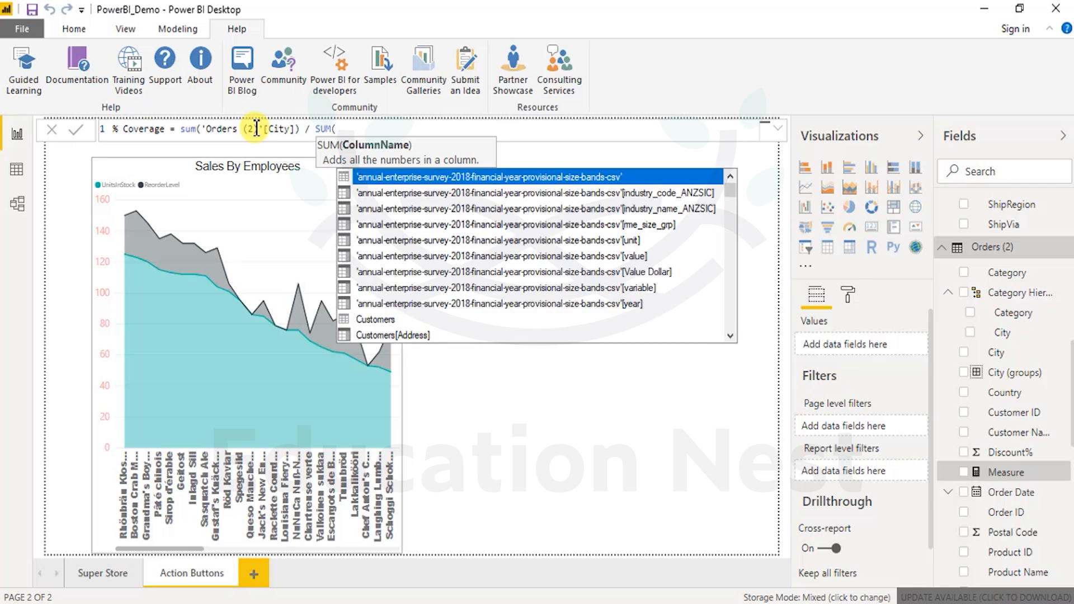
pyautogui.write('city')
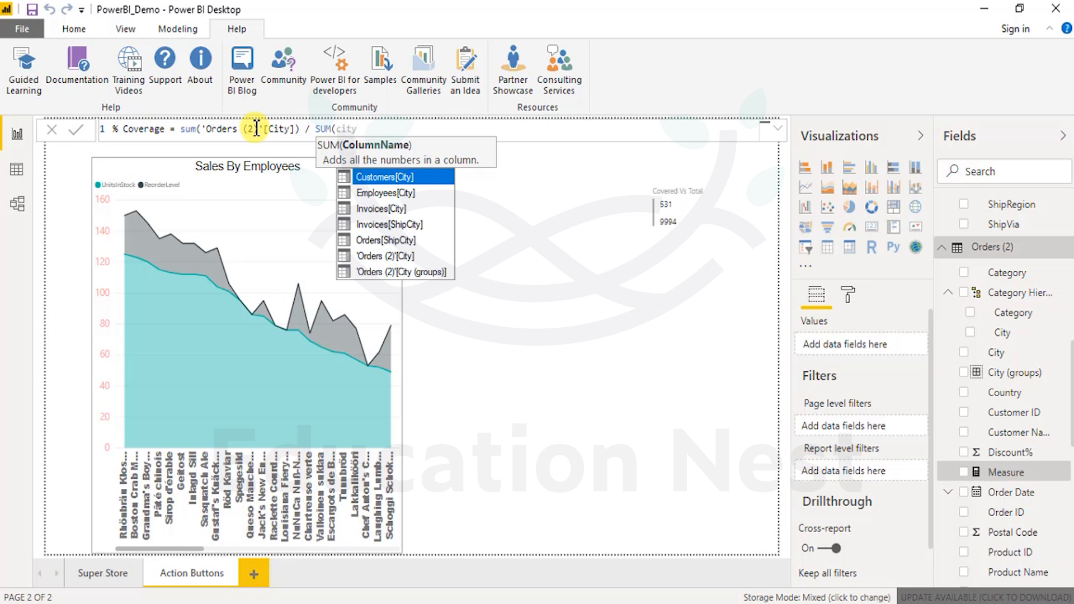
pyautogui.press('Down')
pyautogui.press('Tab')
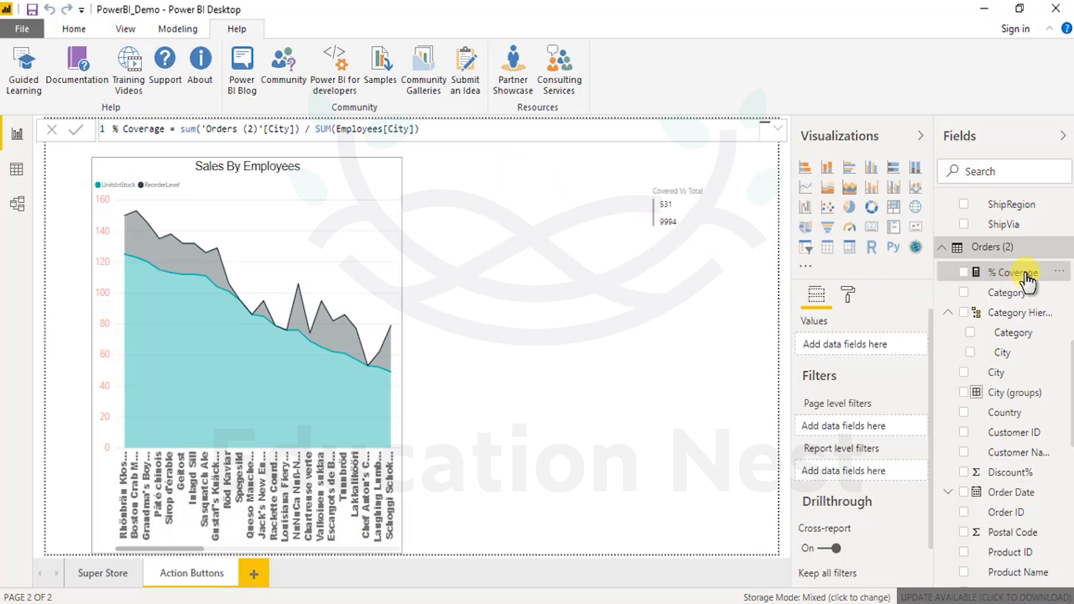
# Step: Add the % Coverage measure to the "Covered Vs Total" card and remove both Count of City fields
pyautogui.moveTo(886, 361); pyautogui.dragTo(880, 365)
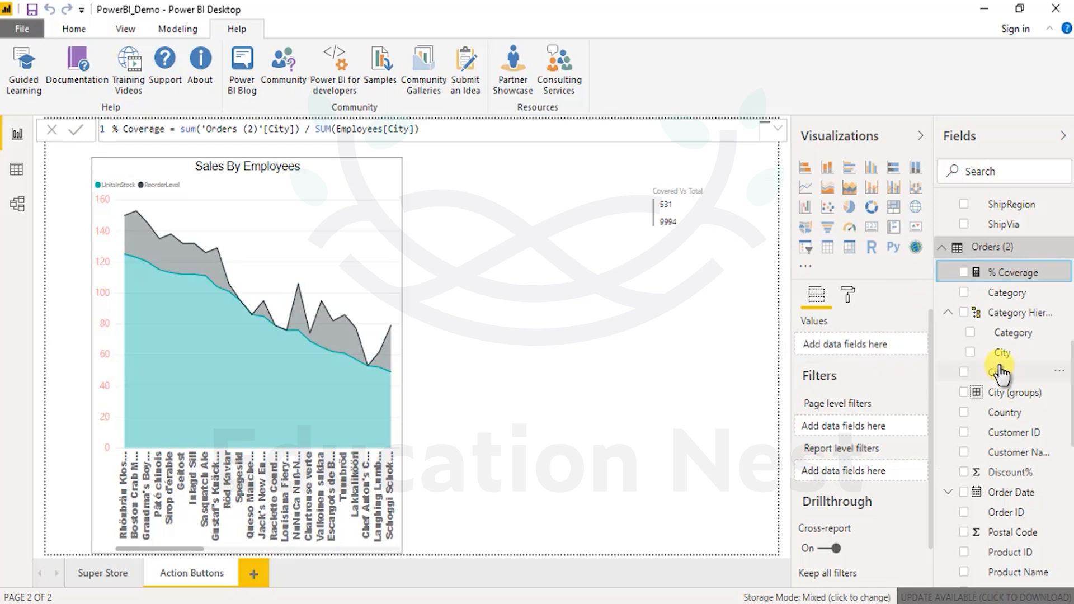
pyautogui.click(671, 200)
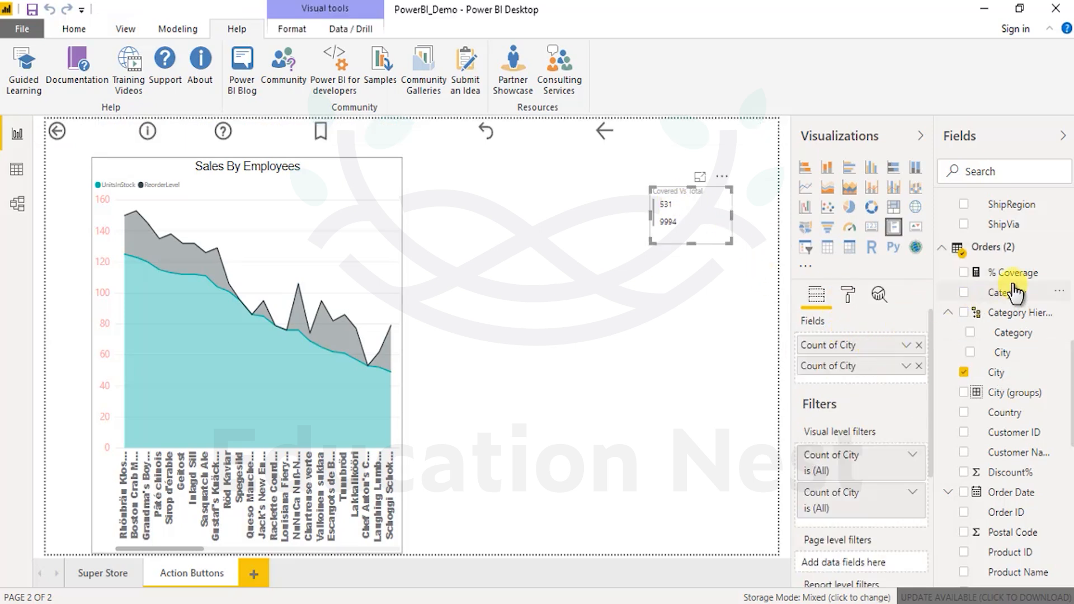
pyautogui.moveTo(972, 278); pyautogui.dragTo(873, 380)
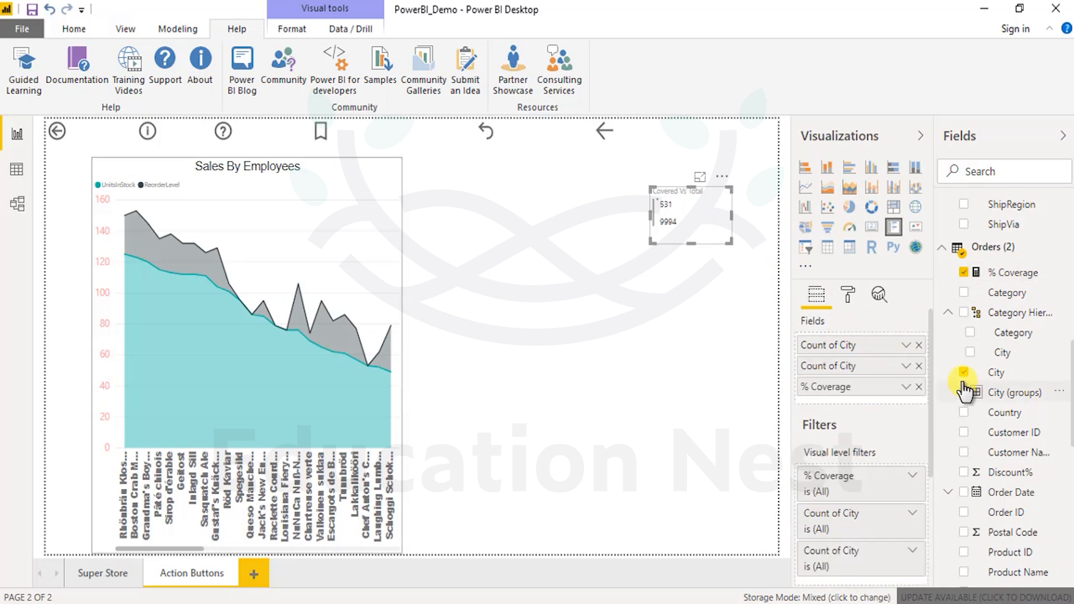
pyautogui.click(919, 353)
pyautogui.click(919, 346)
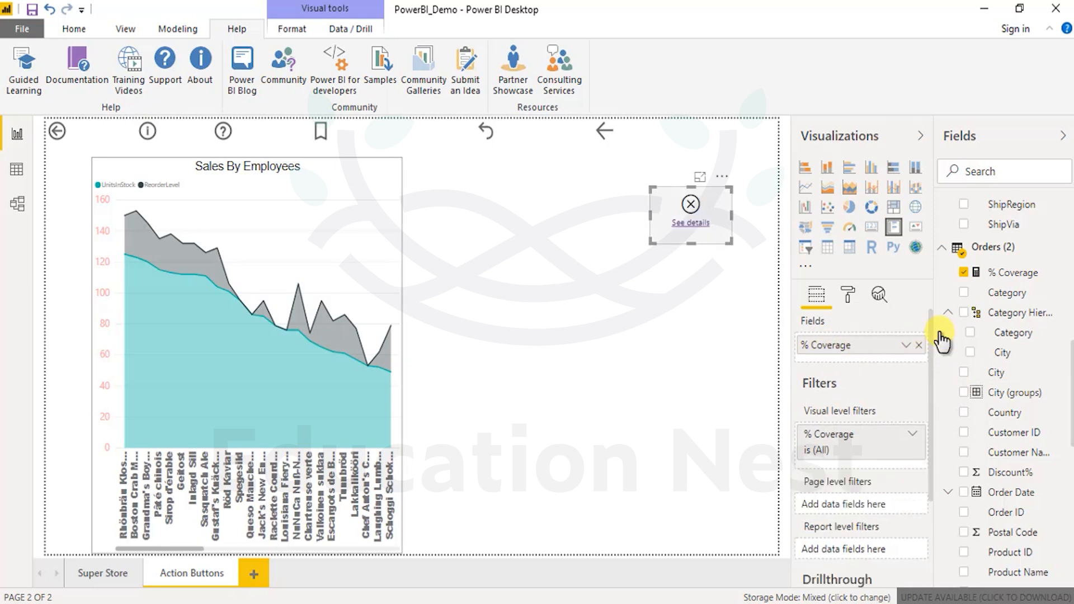
# Step: Review the % Coverage measure's formula, selecting its expression from the equals sign to the end
pyautogui.click(943, 274)
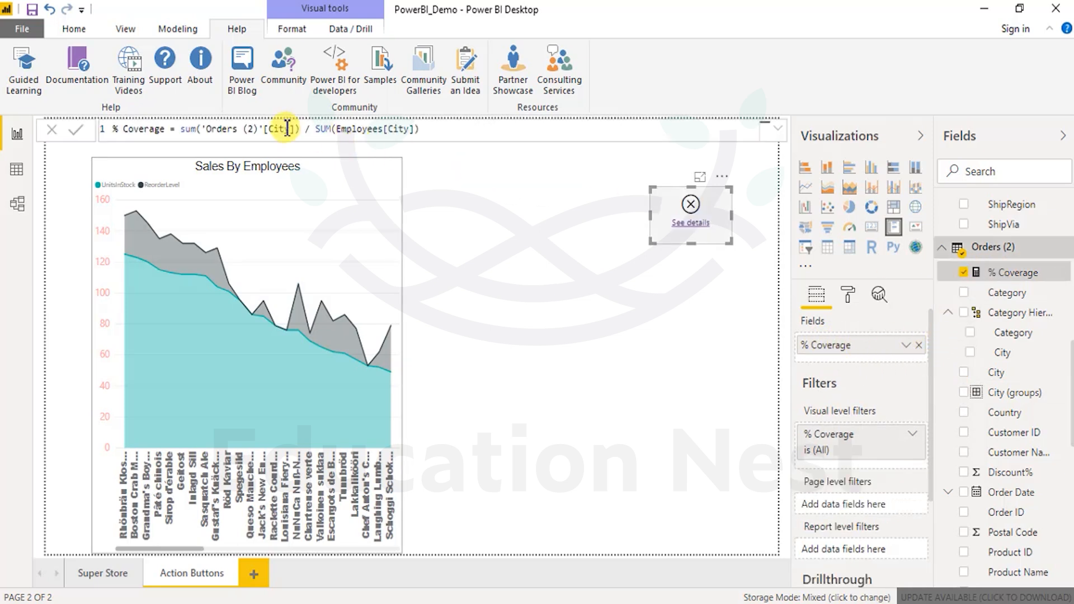
pyautogui.click(499, 136)
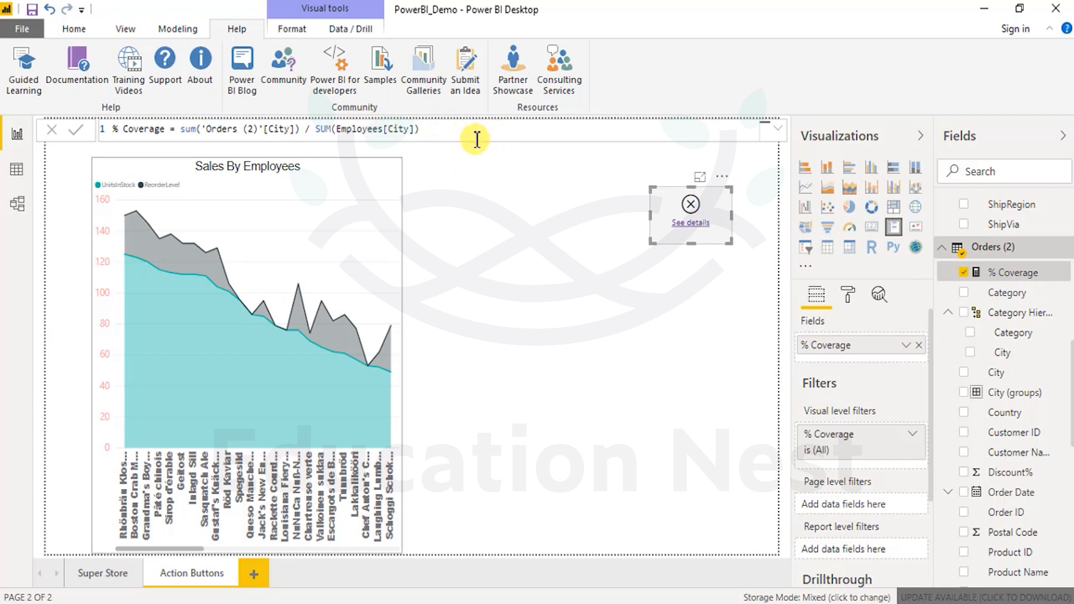
pyautogui.click(300, 130)
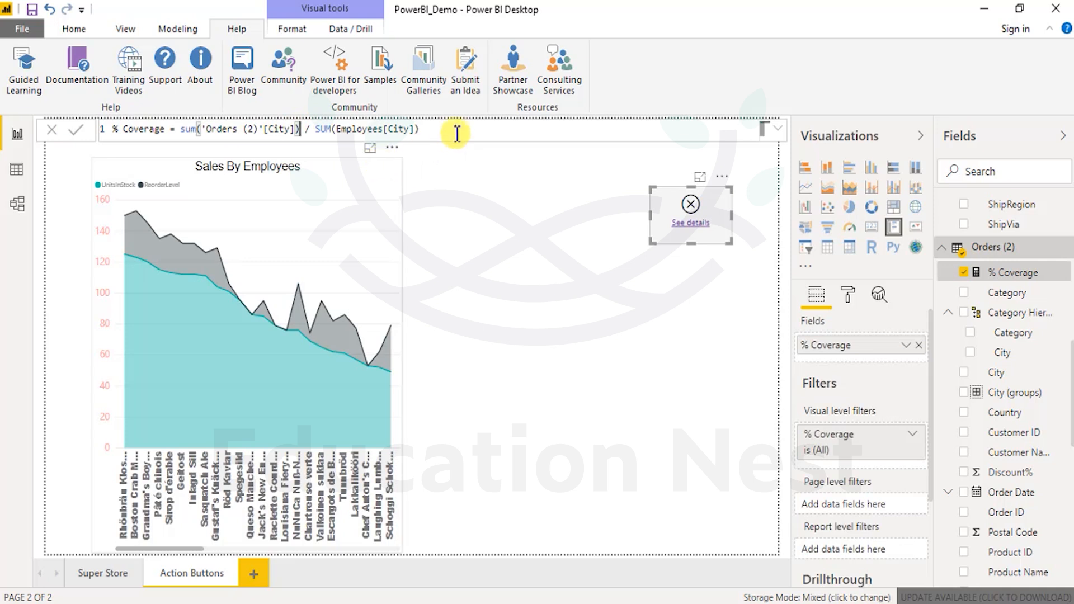
pyautogui.moveTo(453, 132); pyautogui.dragTo(224, 128)
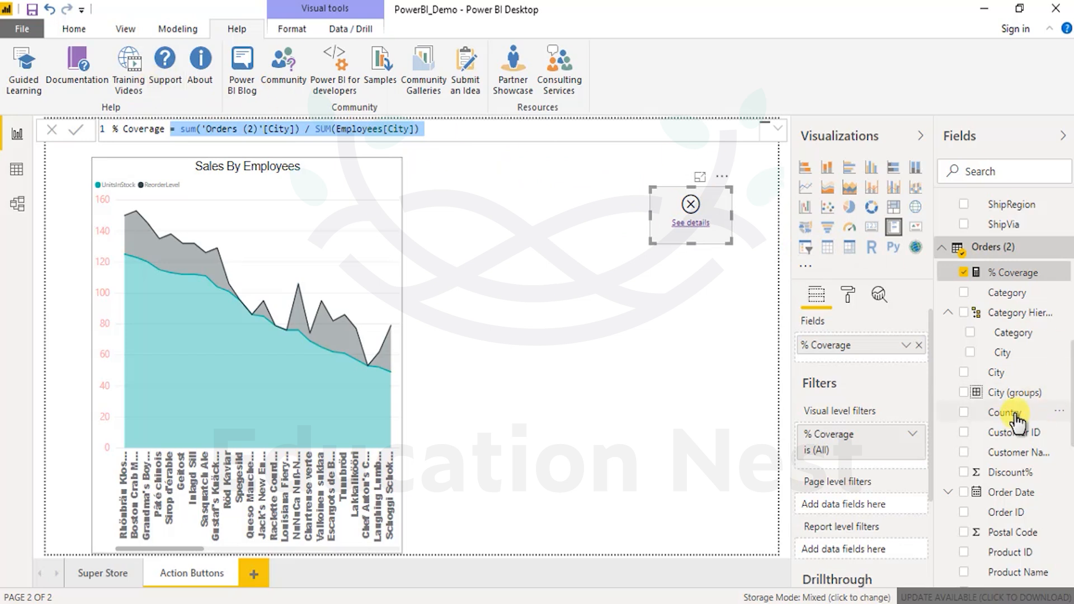
# Step: Replace % Coverage in the multi-row card with the Quantity field from Orders (2)
pyautogui.scroll(-3, 1007, 417)
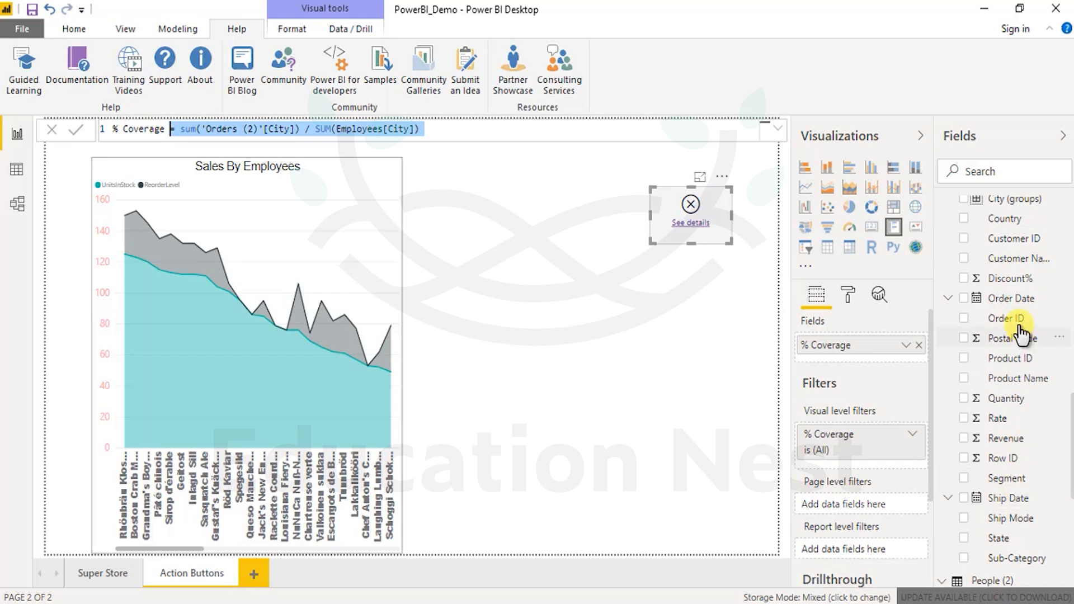
pyautogui.scroll(-5, 1007, 336)
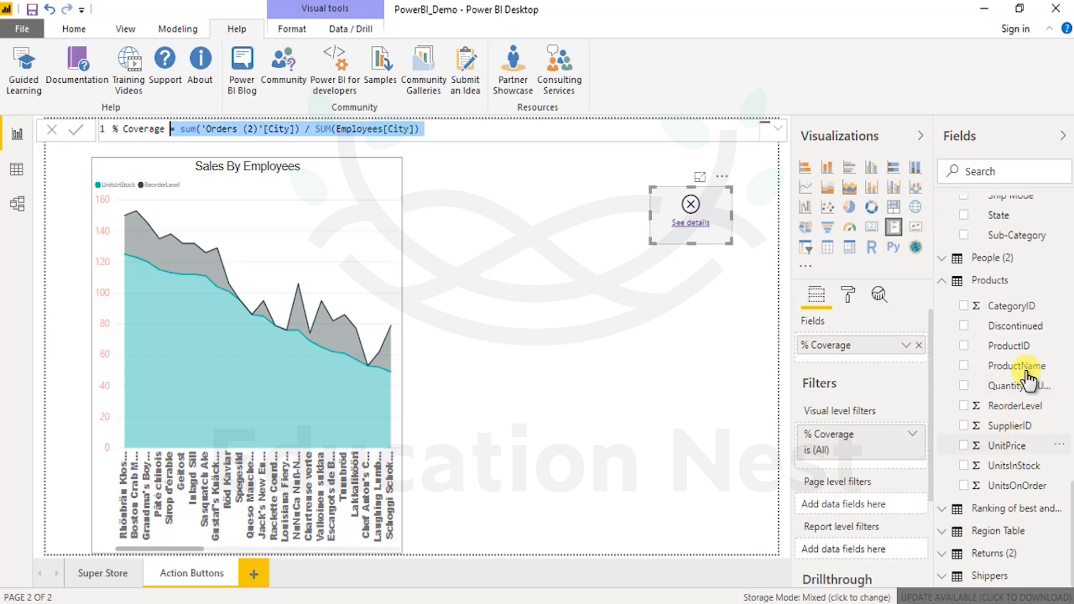
pyautogui.scroll(3, 1016, 346)
pyautogui.moveTo(1002, 271); pyautogui.dragTo(853, 344)
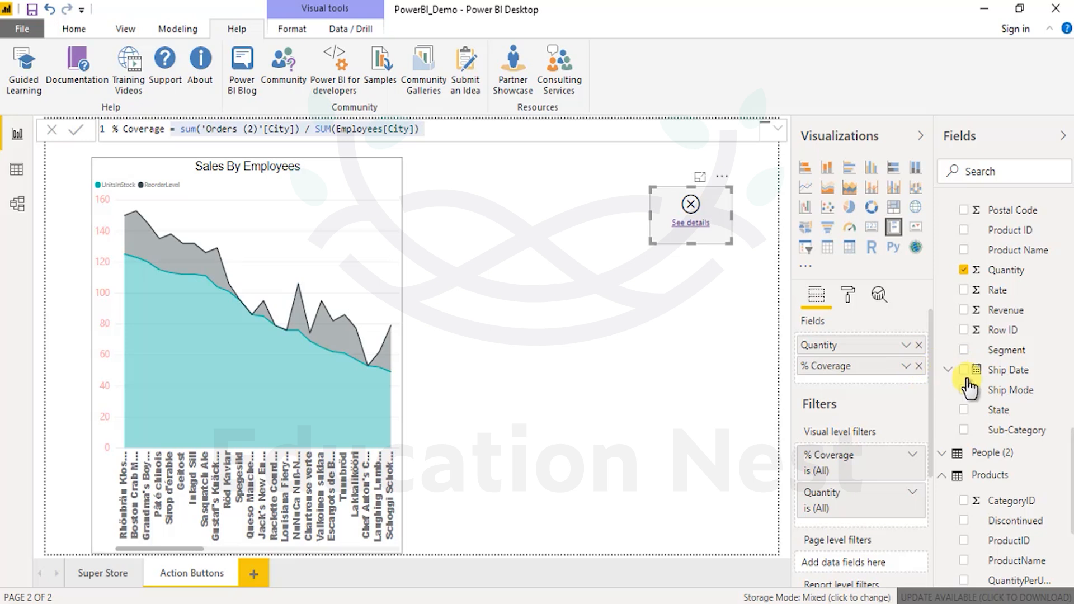
pyautogui.click(919, 366)
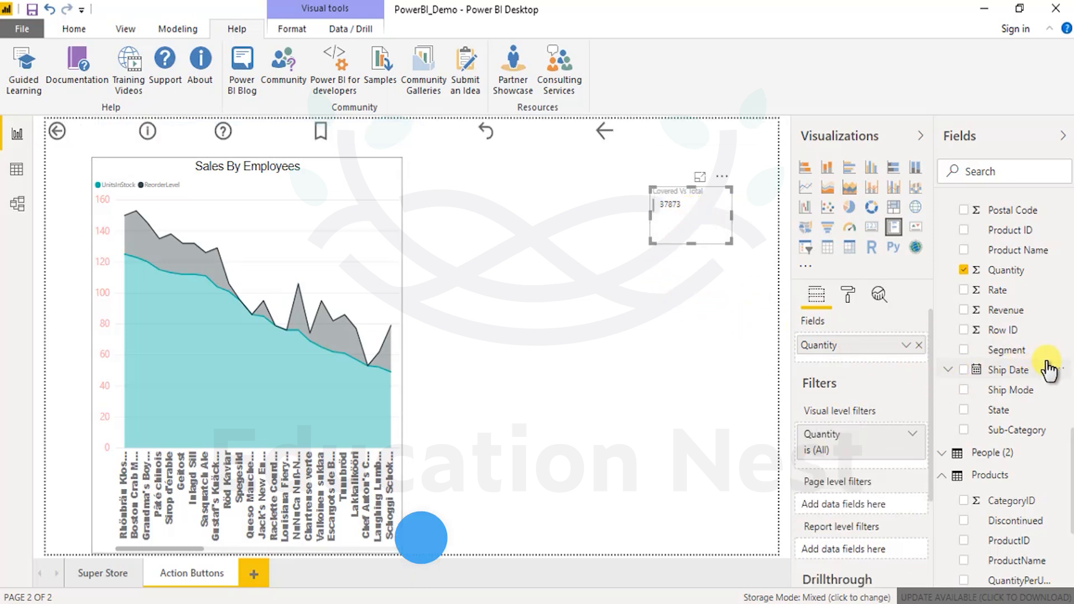
# Step: Convert the multi-row card to a single card and replace its field with OrderID from Order_Details
pyautogui.scroll(10, 1012, 378)
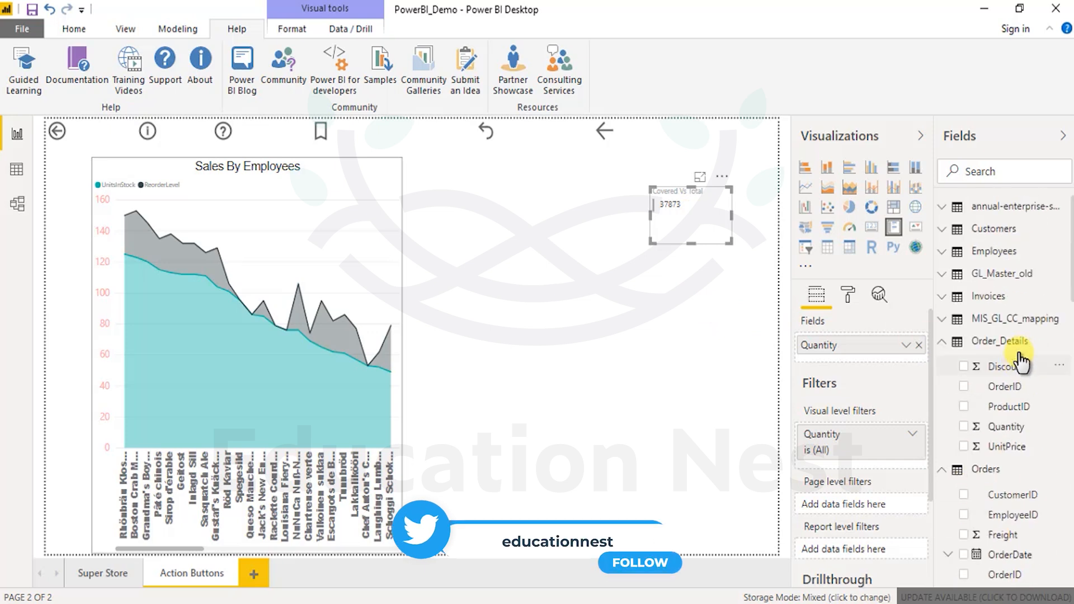
pyautogui.click(873, 226)
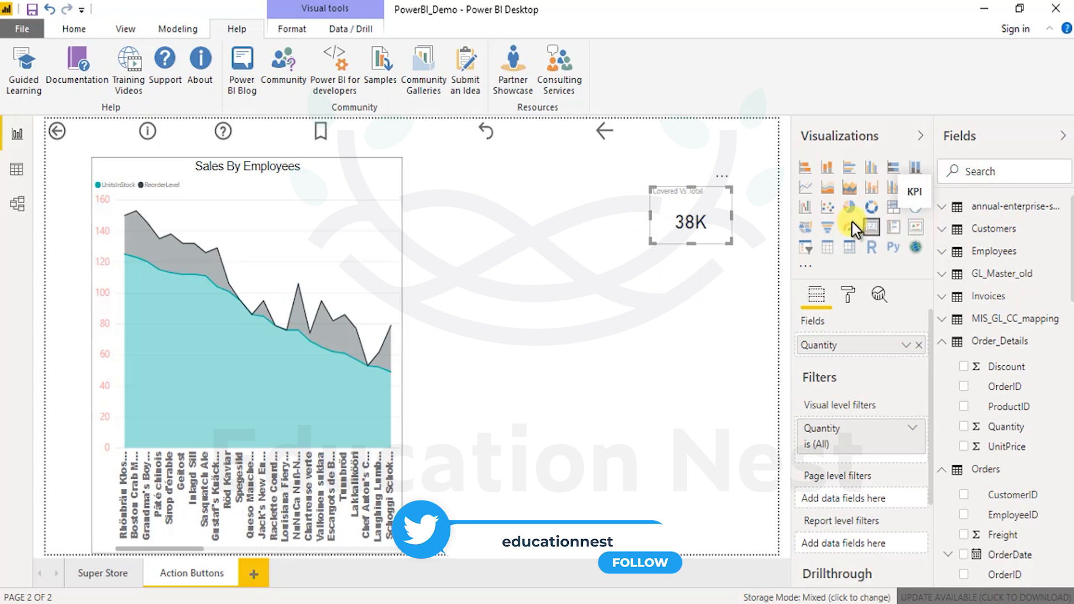
pyautogui.moveTo(1006, 389); pyautogui.dragTo(897, 363)
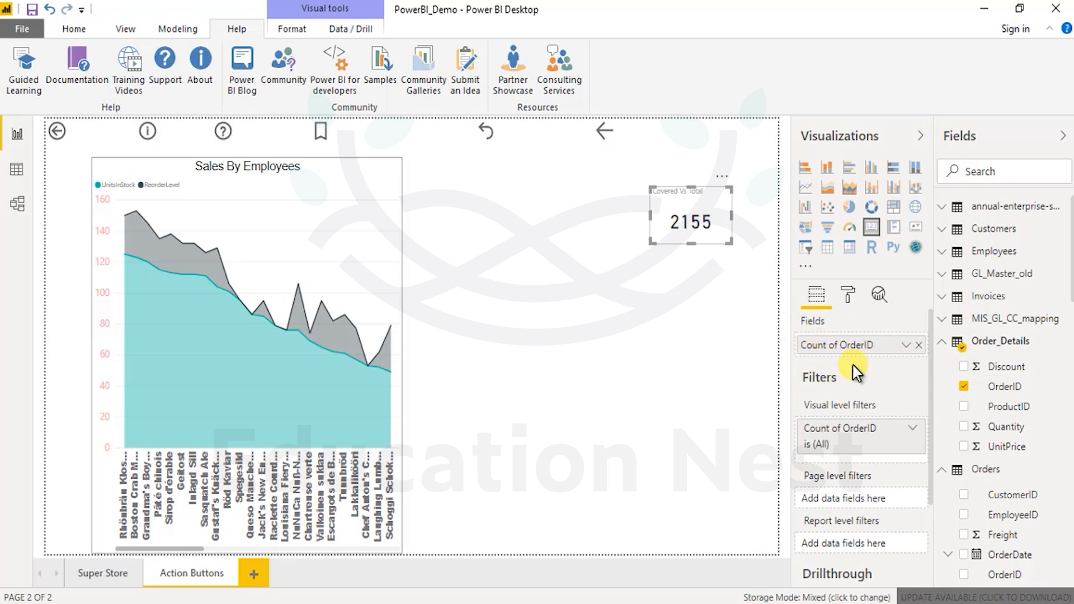
# Step: Convert the visual back to a multi-row card and add Discount and ProductID from Order_Details
pyautogui.click(892, 231)
pyautogui.moveTo(1002, 366); pyautogui.dragTo(878, 360)
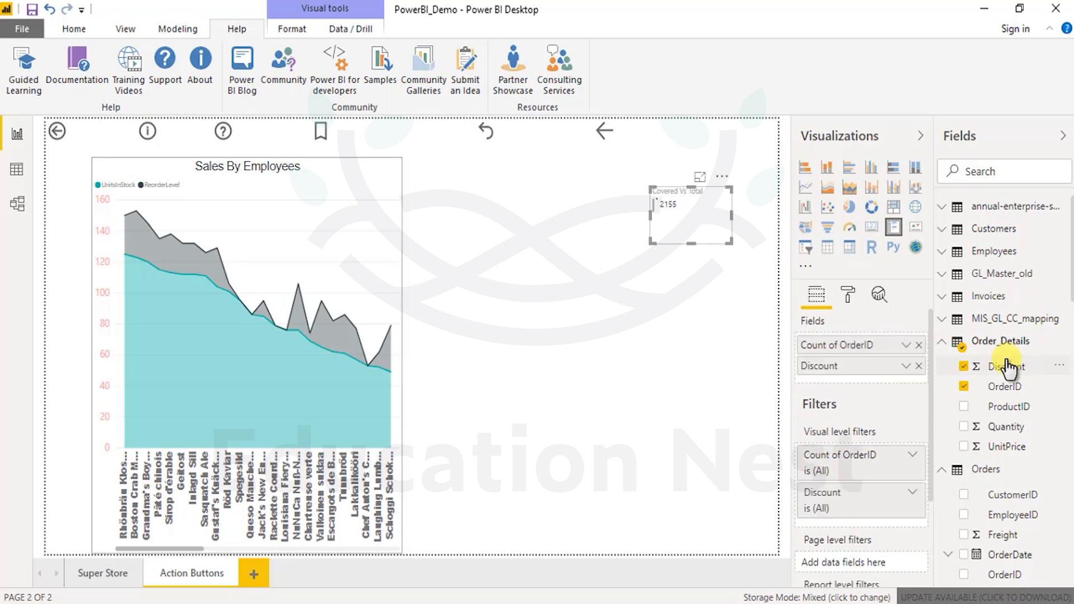
pyautogui.click(1024, 390)
pyautogui.moveTo(1024, 404); pyautogui.dragTo(893, 373)
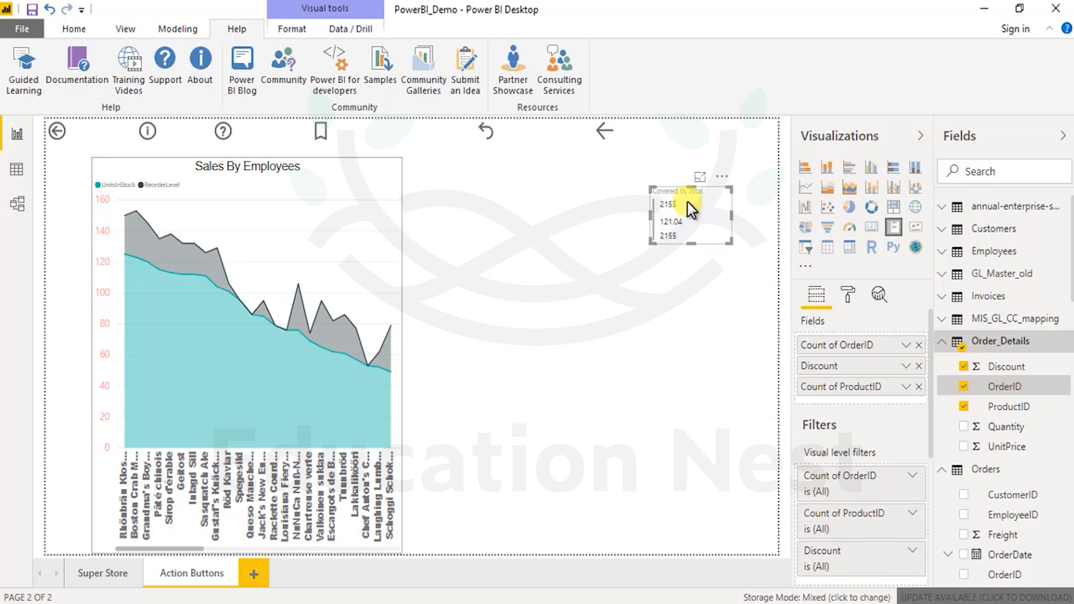